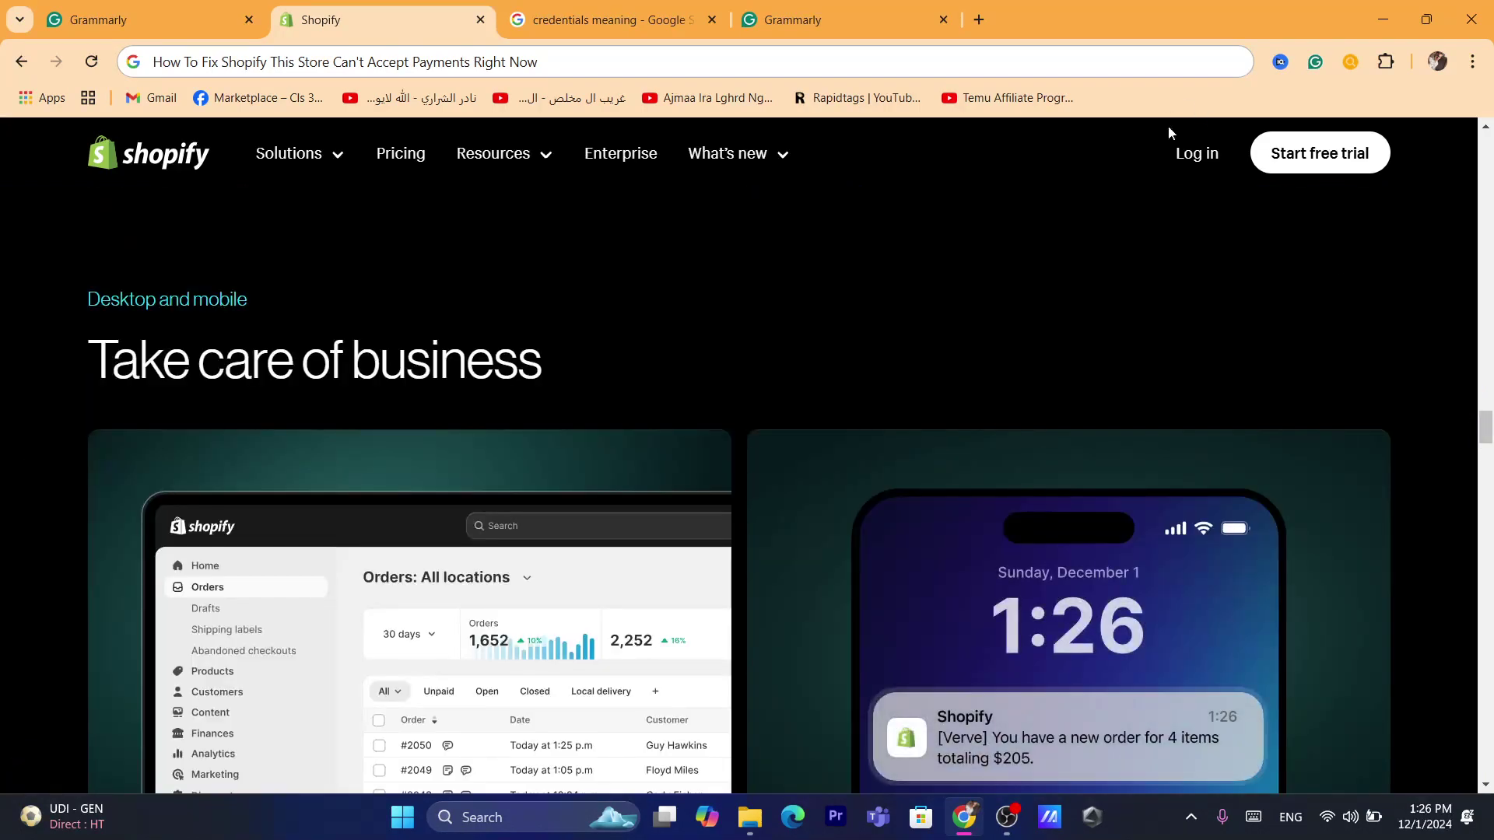
- Log in from shopify.com so the store admin starts loading
click(1201, 155)
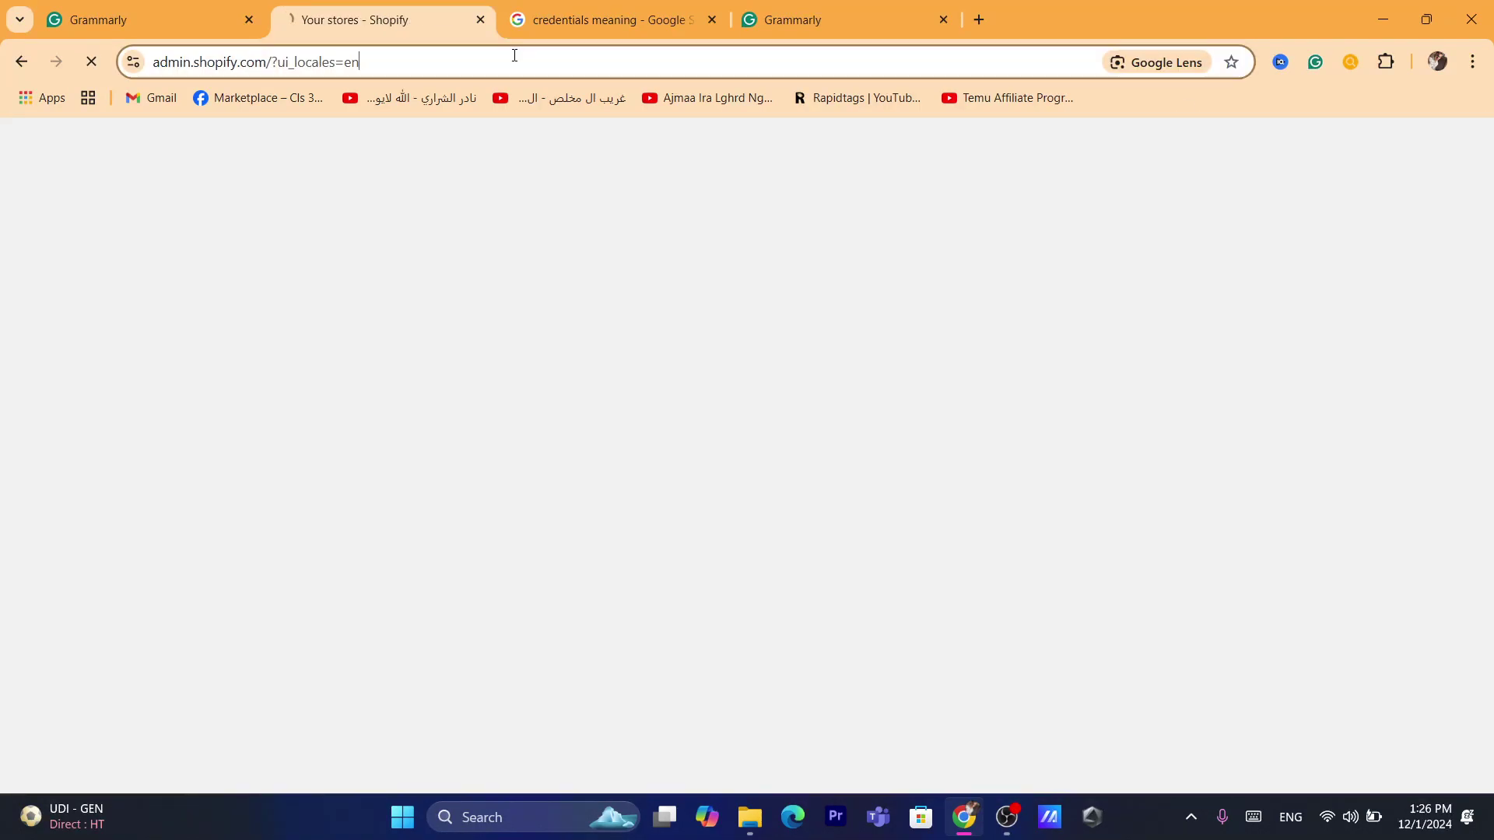
click(514, 55)
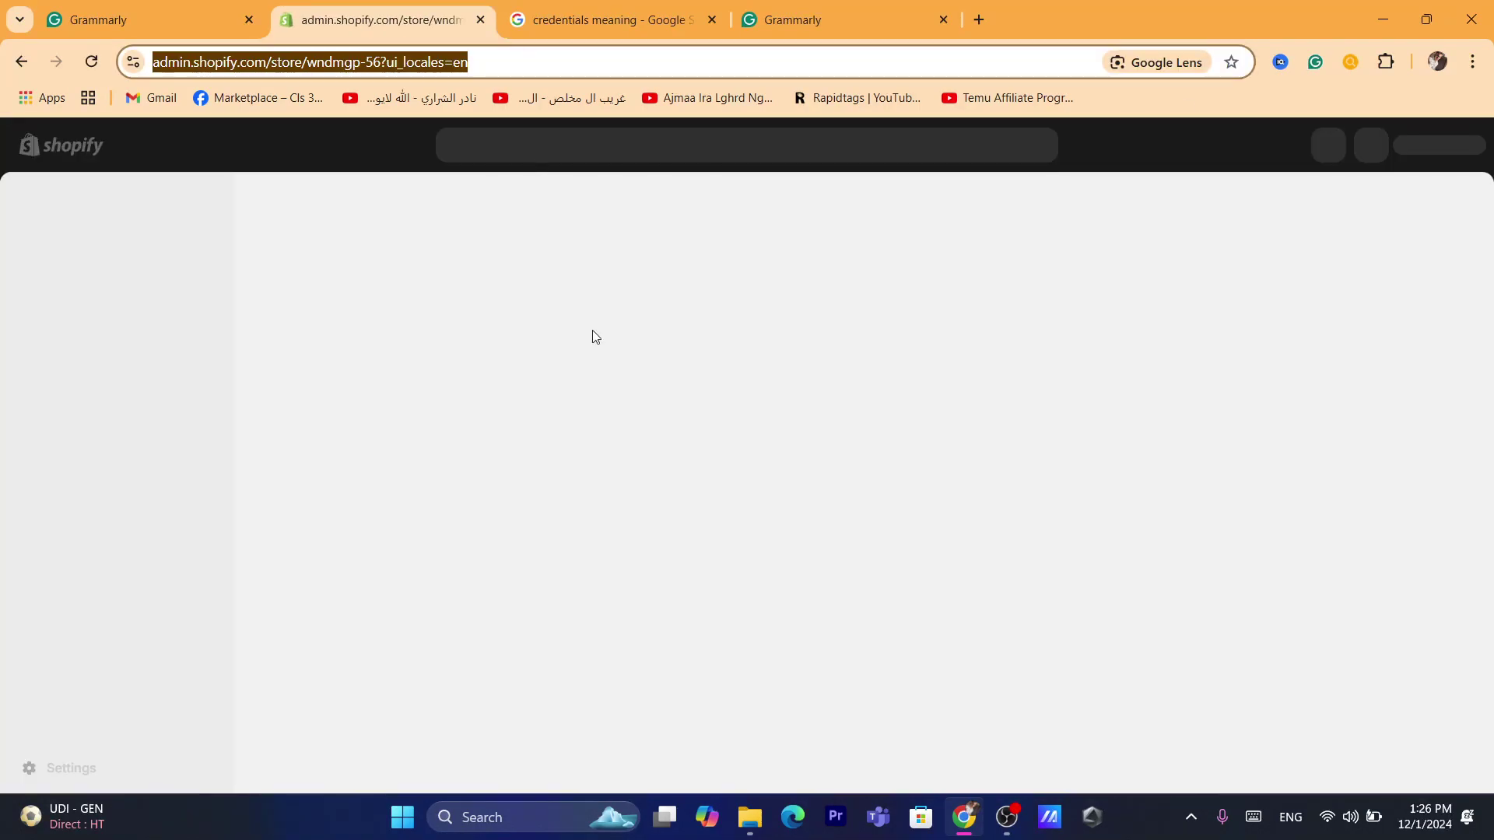
- Highlight the Setup guide heading and intro, then paste the payments-fix query into the address bar
triple_click(531, 279)
click(402, 241)
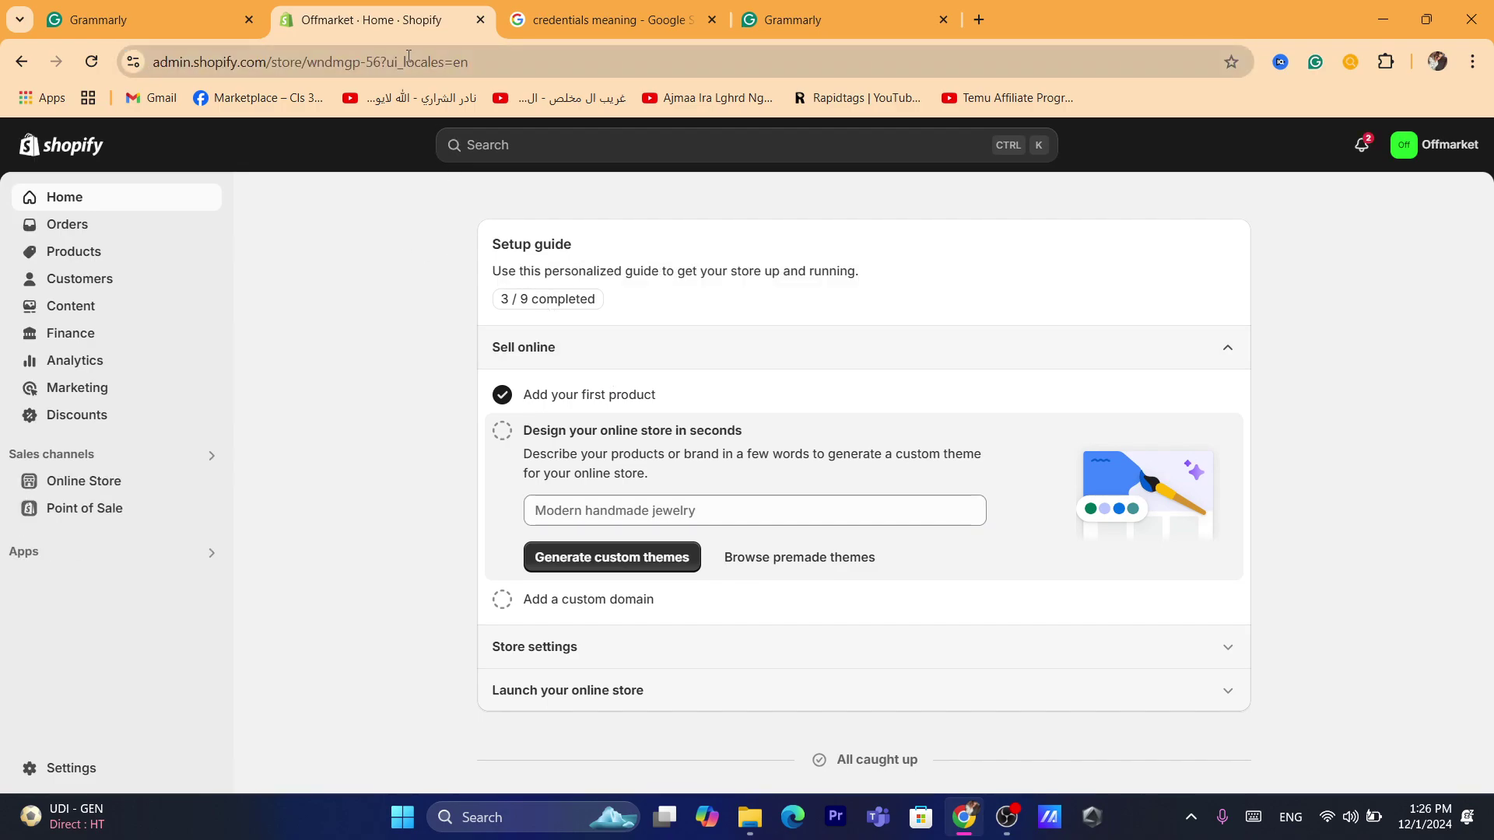
triple_click(560, 271)
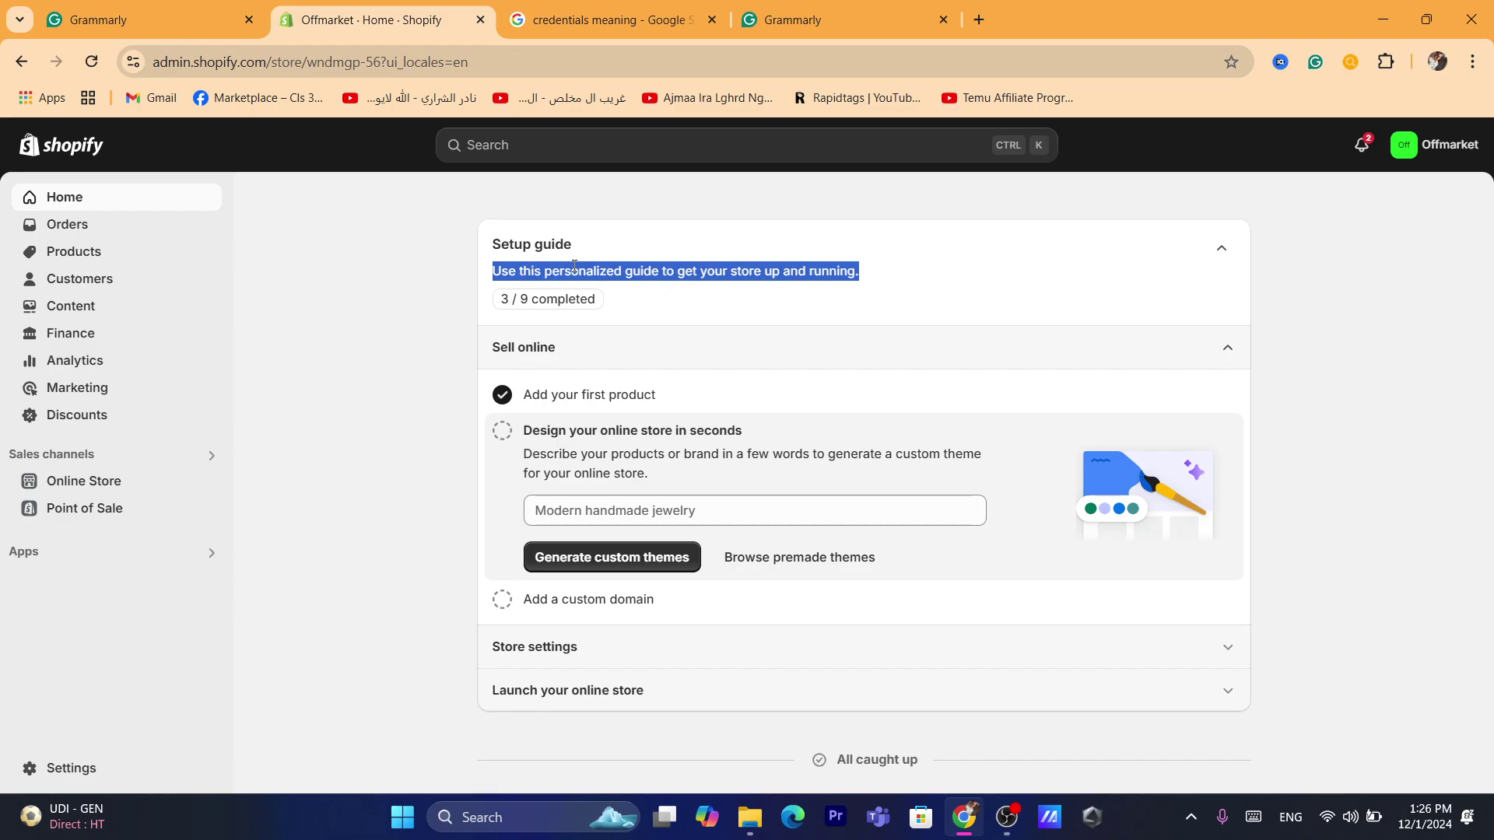
double_click(459, 236)
triple_click(497, 235)
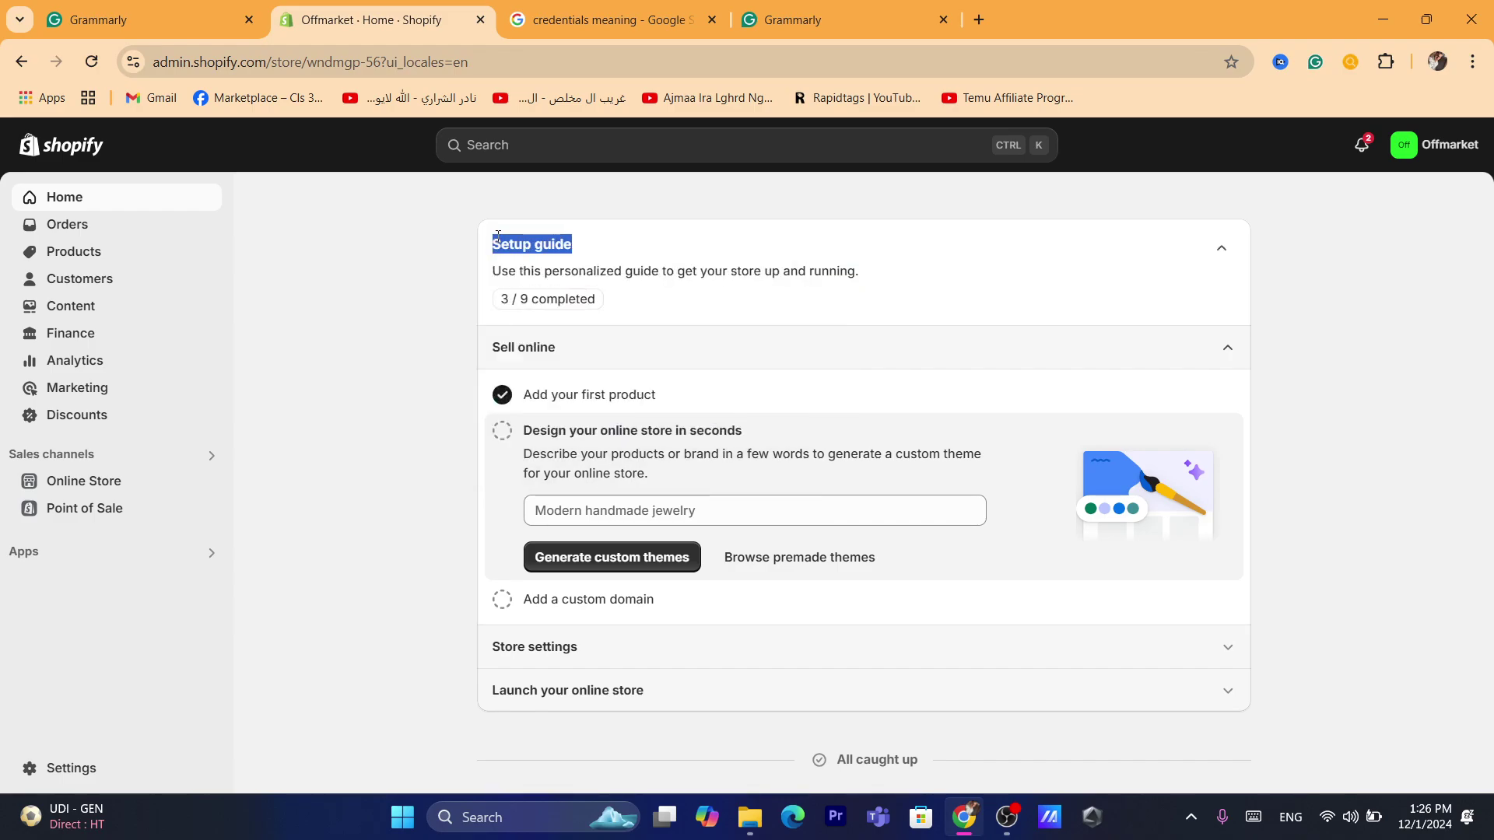
click(439, 61)
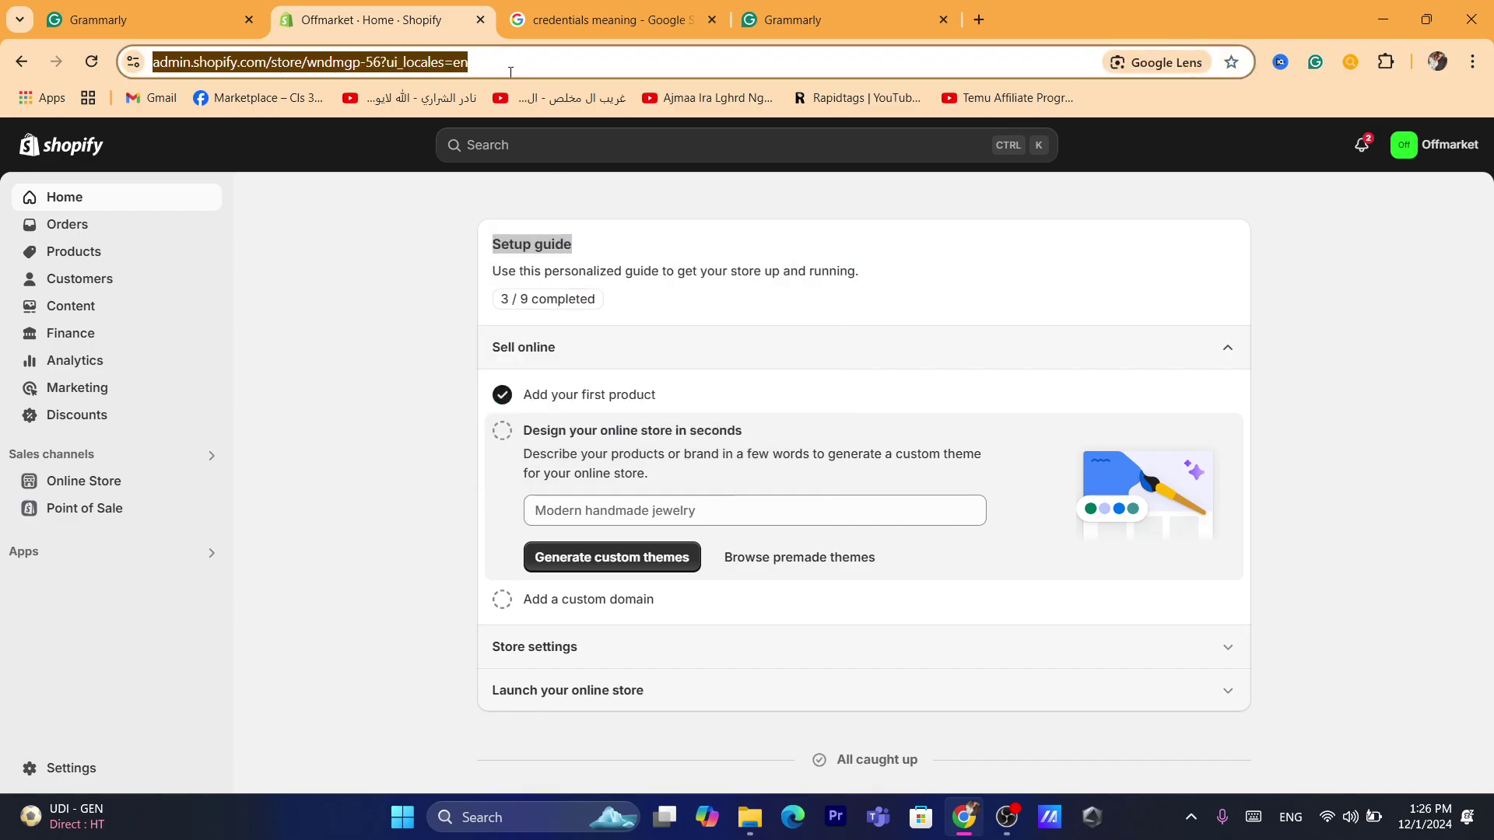
text(How To Fix Shopify This Store Can't Accept Payments Right Now)
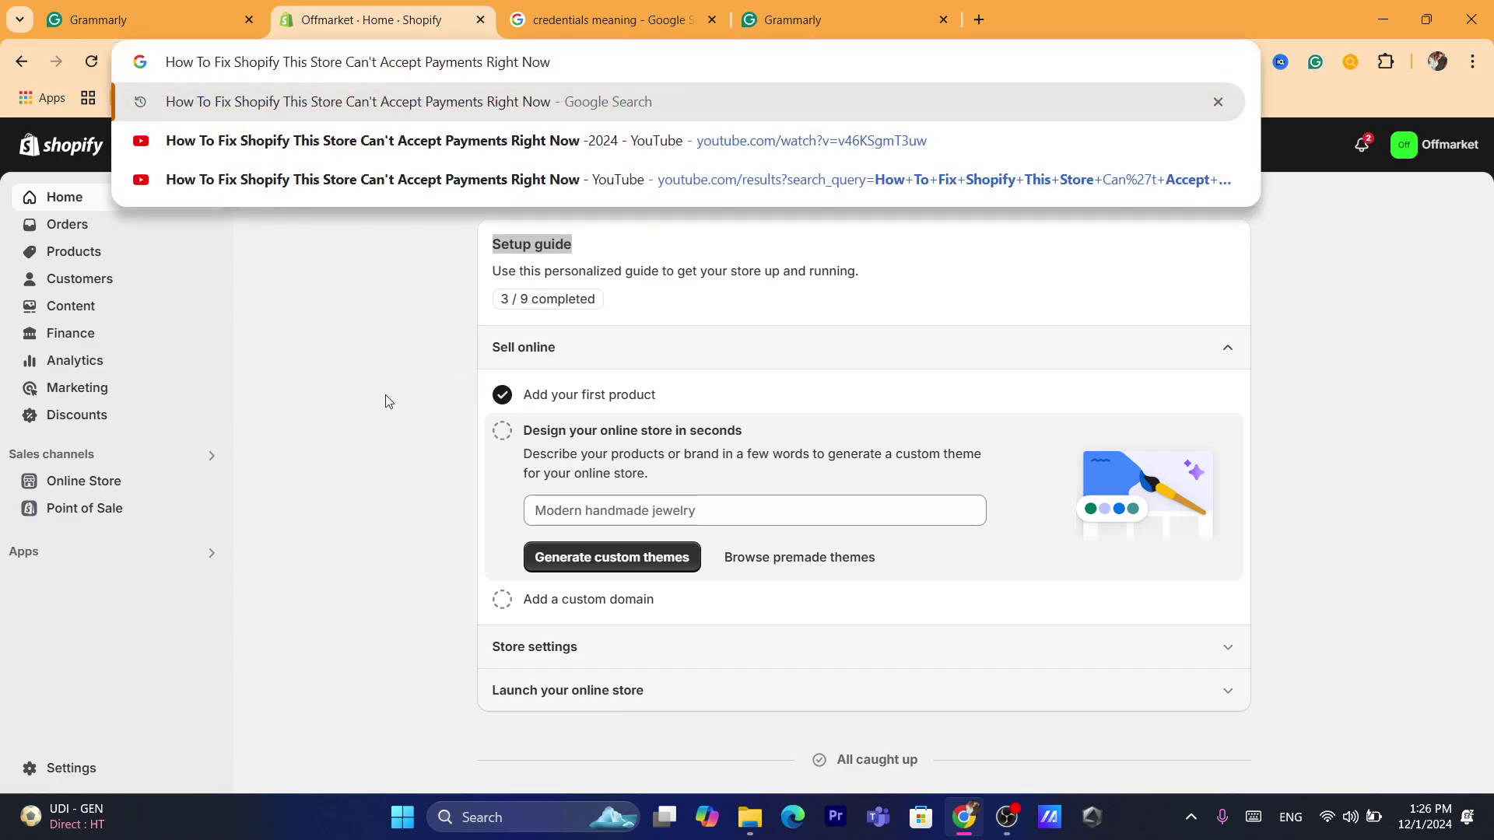
- Dismiss the address suggestions, re-highlight the setup guide text, and go to the store Settings
click(554, 266)
double_click(554, 266)
triple_click(554, 266)
click(495, 247)
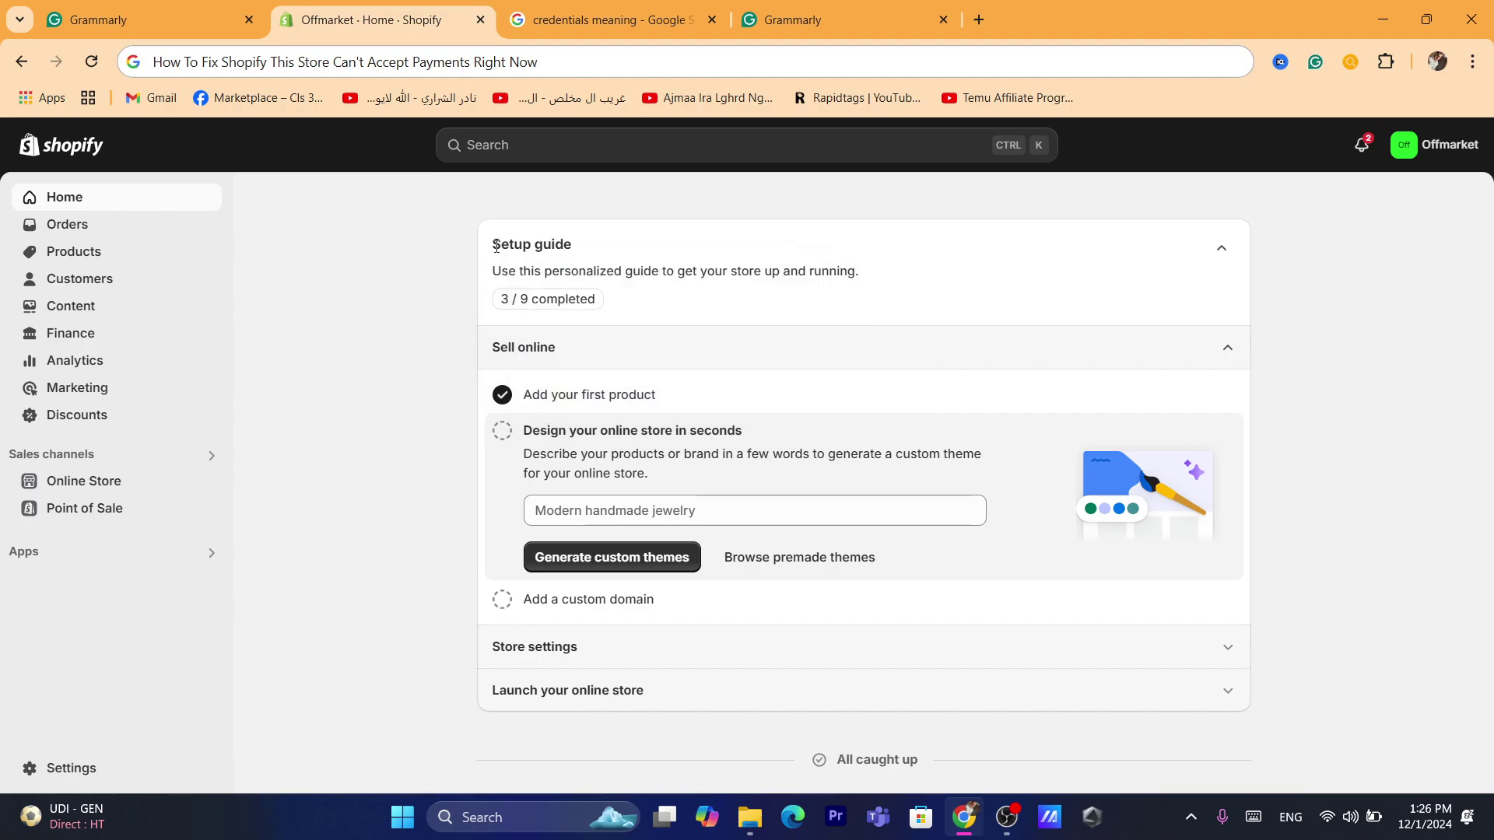
triple_click(598, 264)
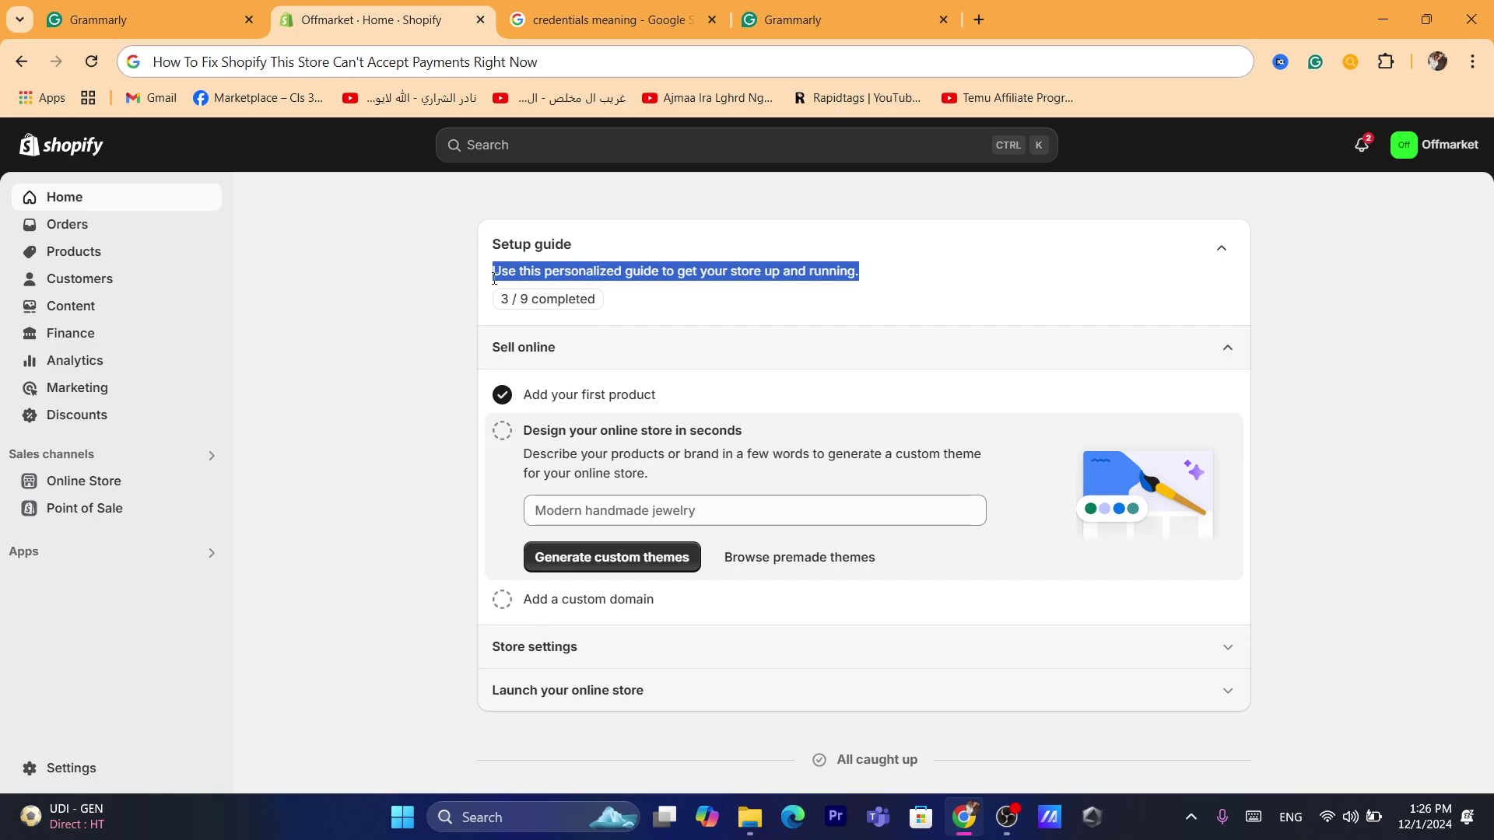
drag(484, 253, 892, 273)
click(890, 276)
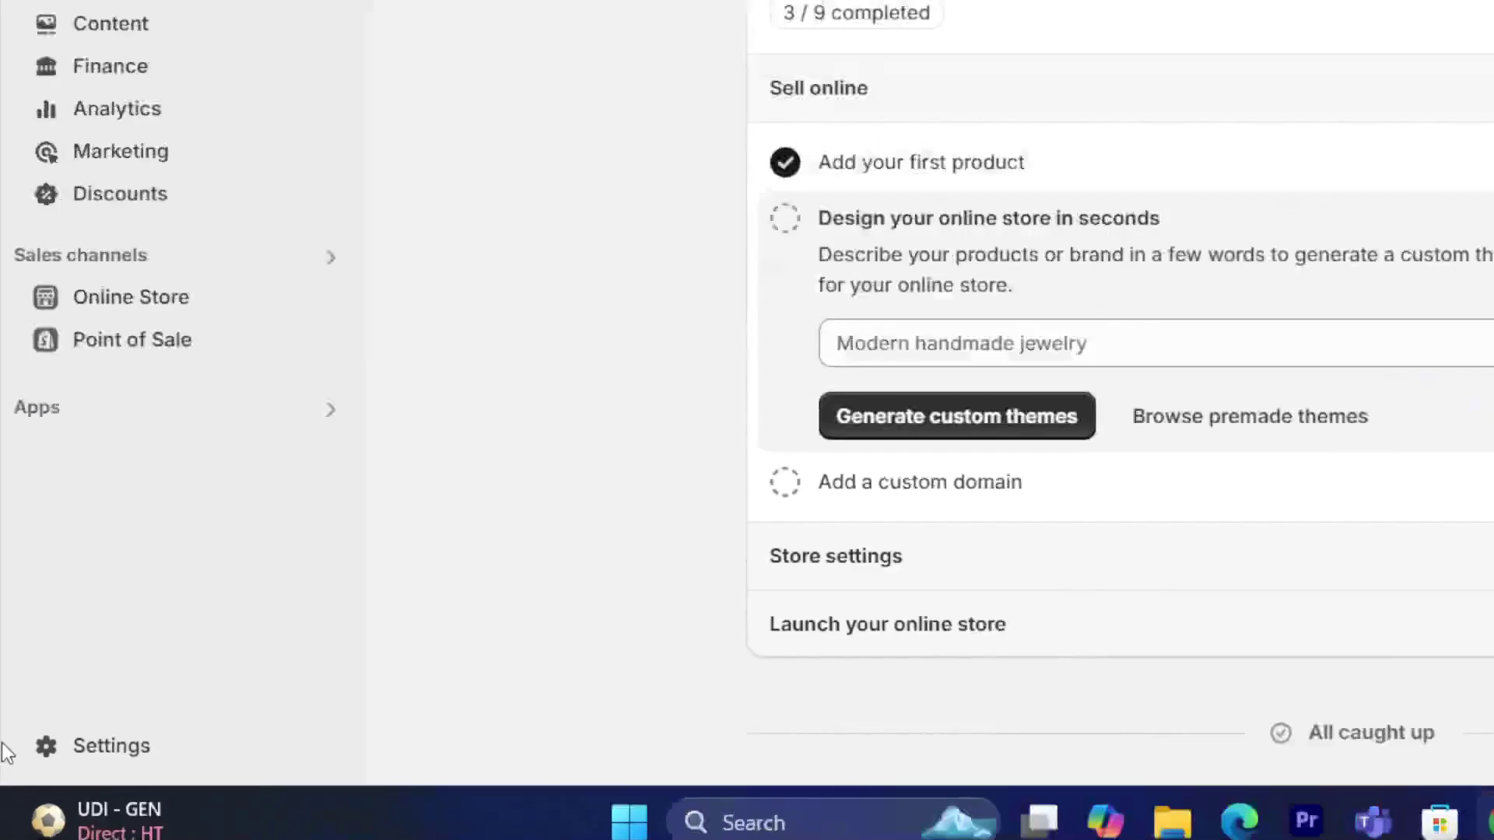
click(60, 749)
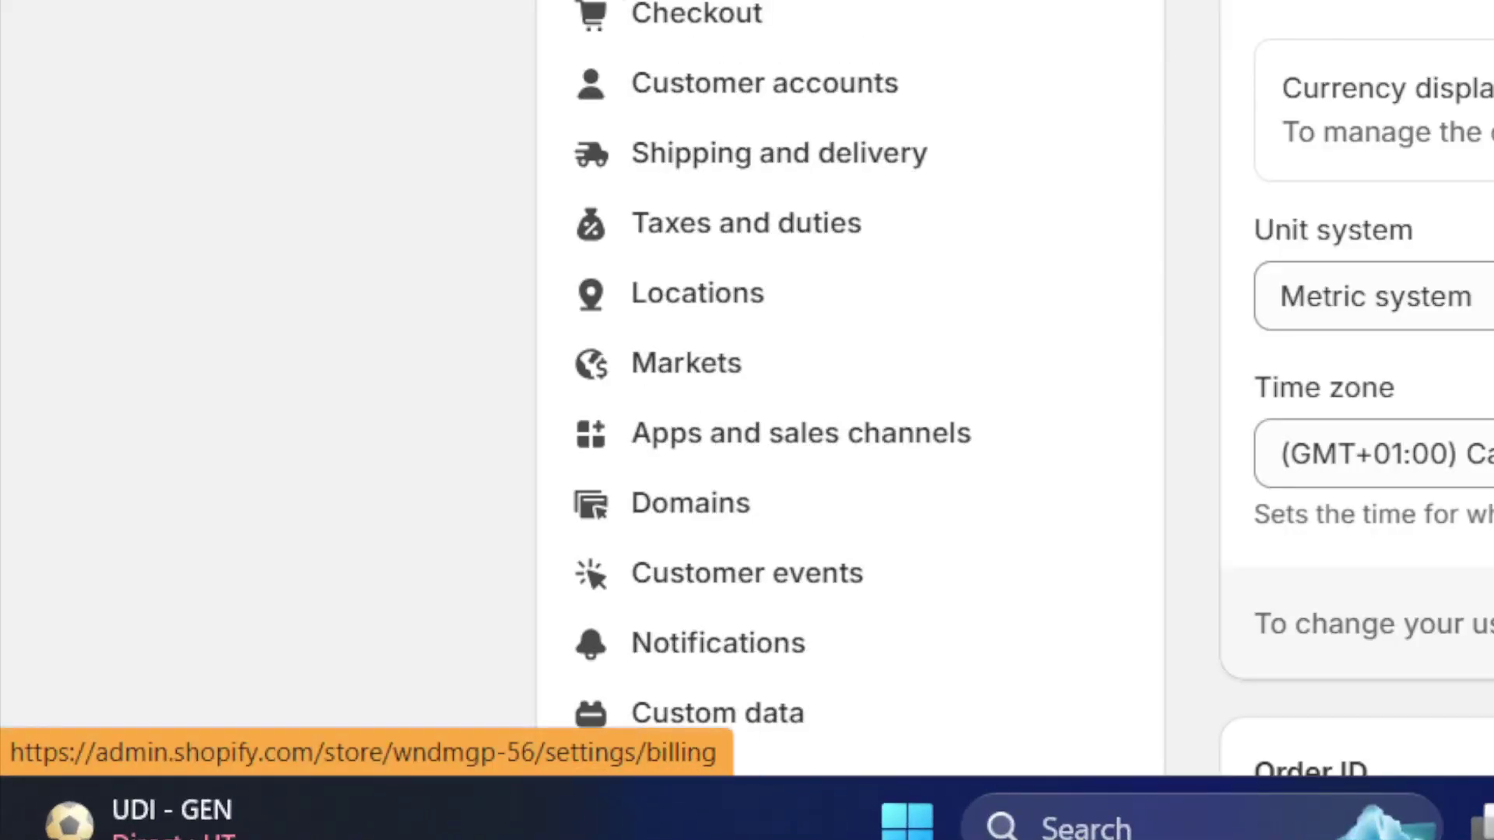
- Open Payments settings and highlight the Supported payment methods heading and its description
click(298, 426)
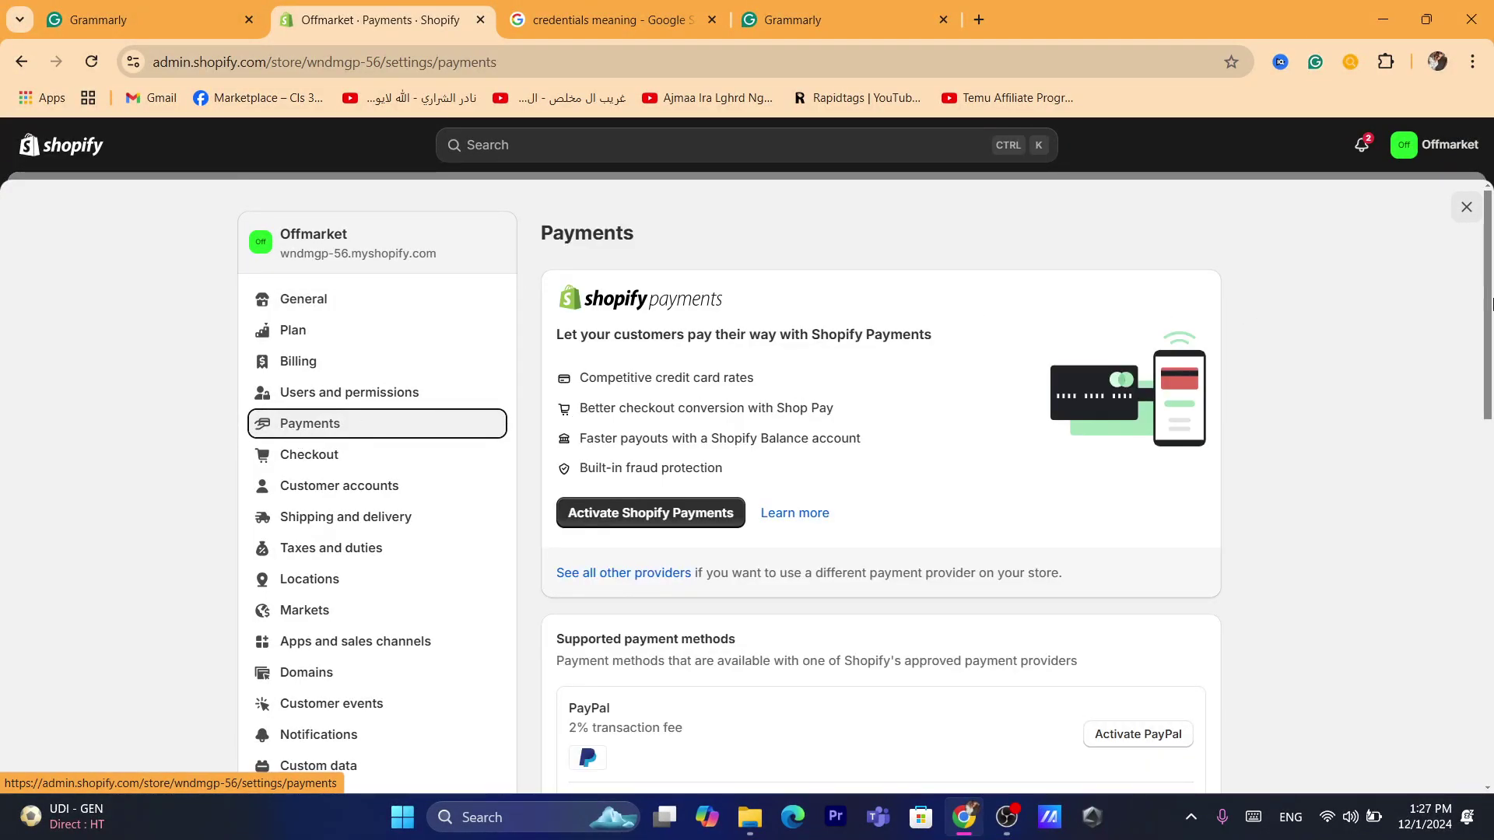
scroll(1487, 297, down, 1)
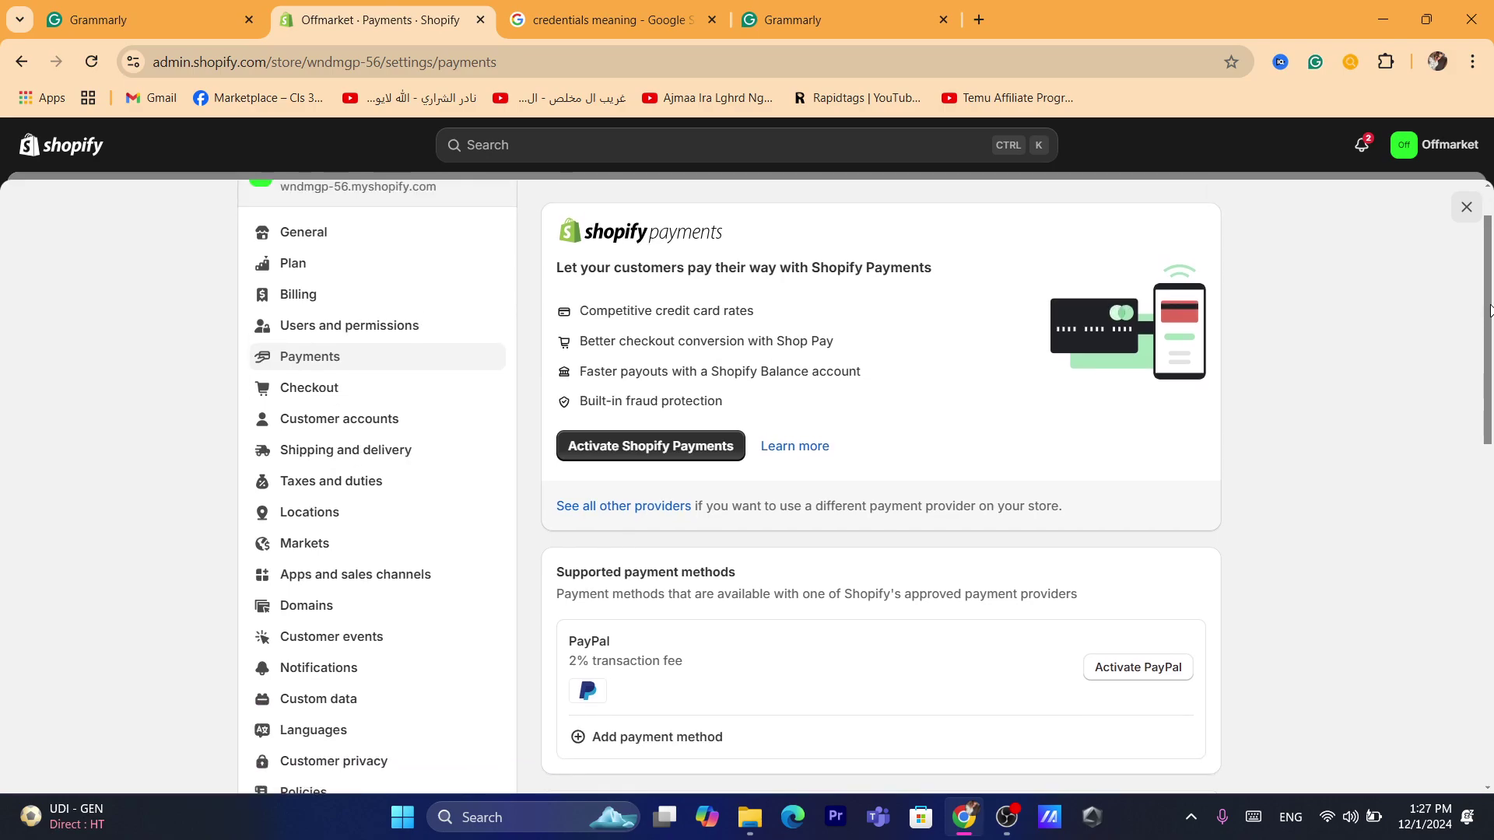
scroll(1486, 297, up, 1)
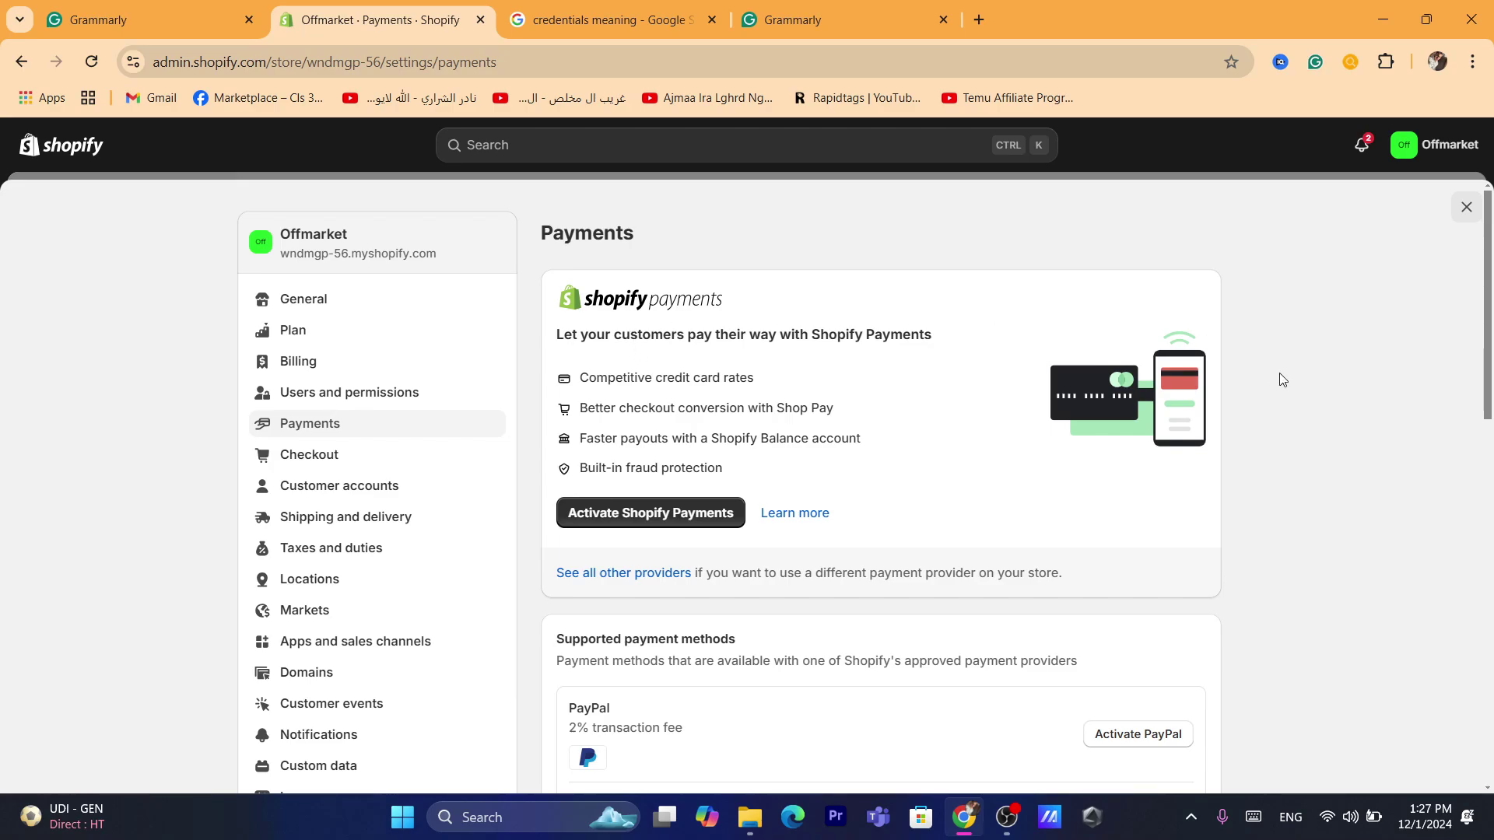
drag(1488, 367, 1490, 466)
triple_click(651, 414)
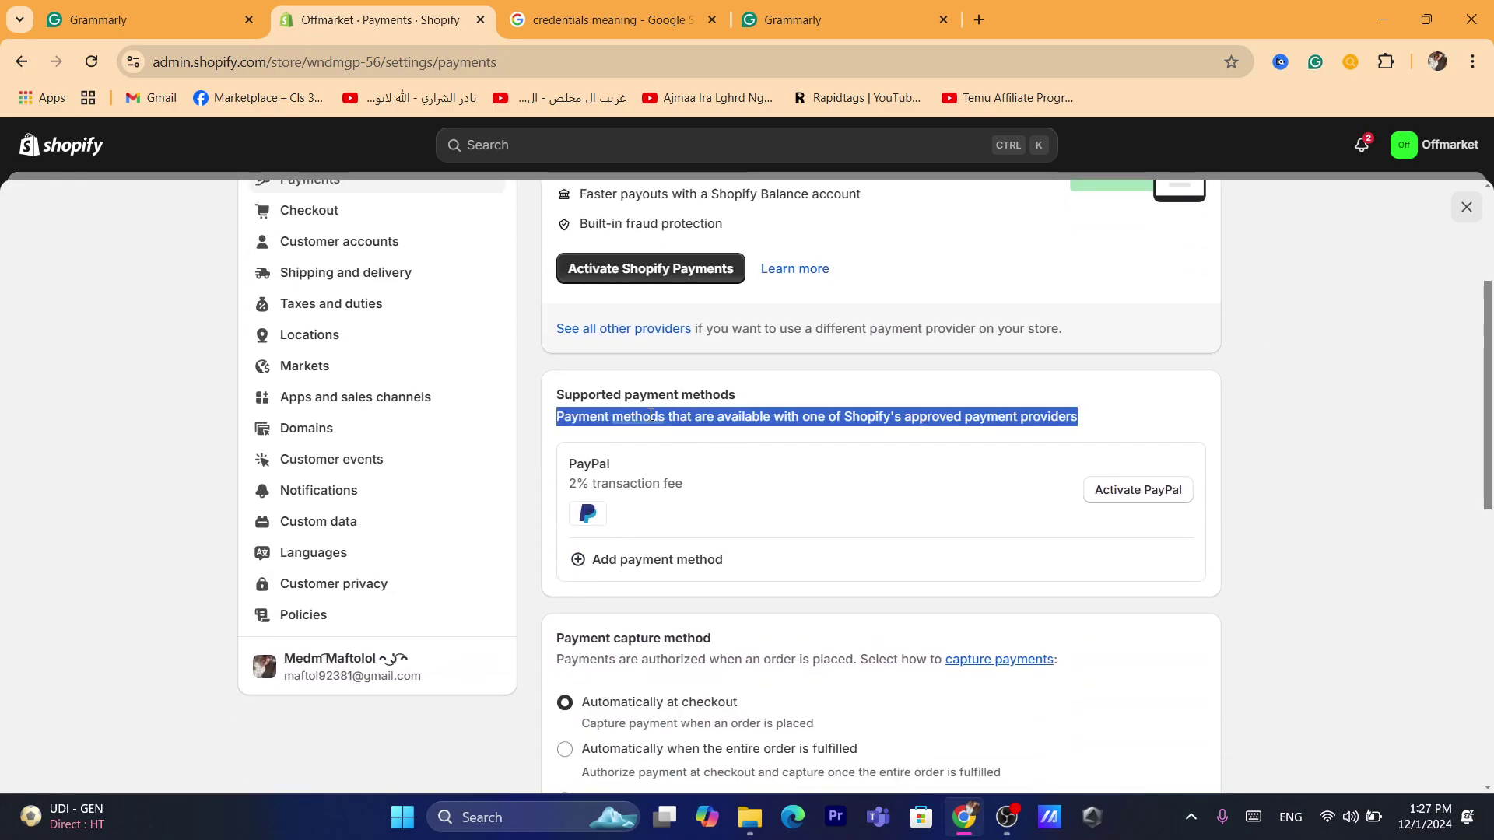
double_click(971, 416)
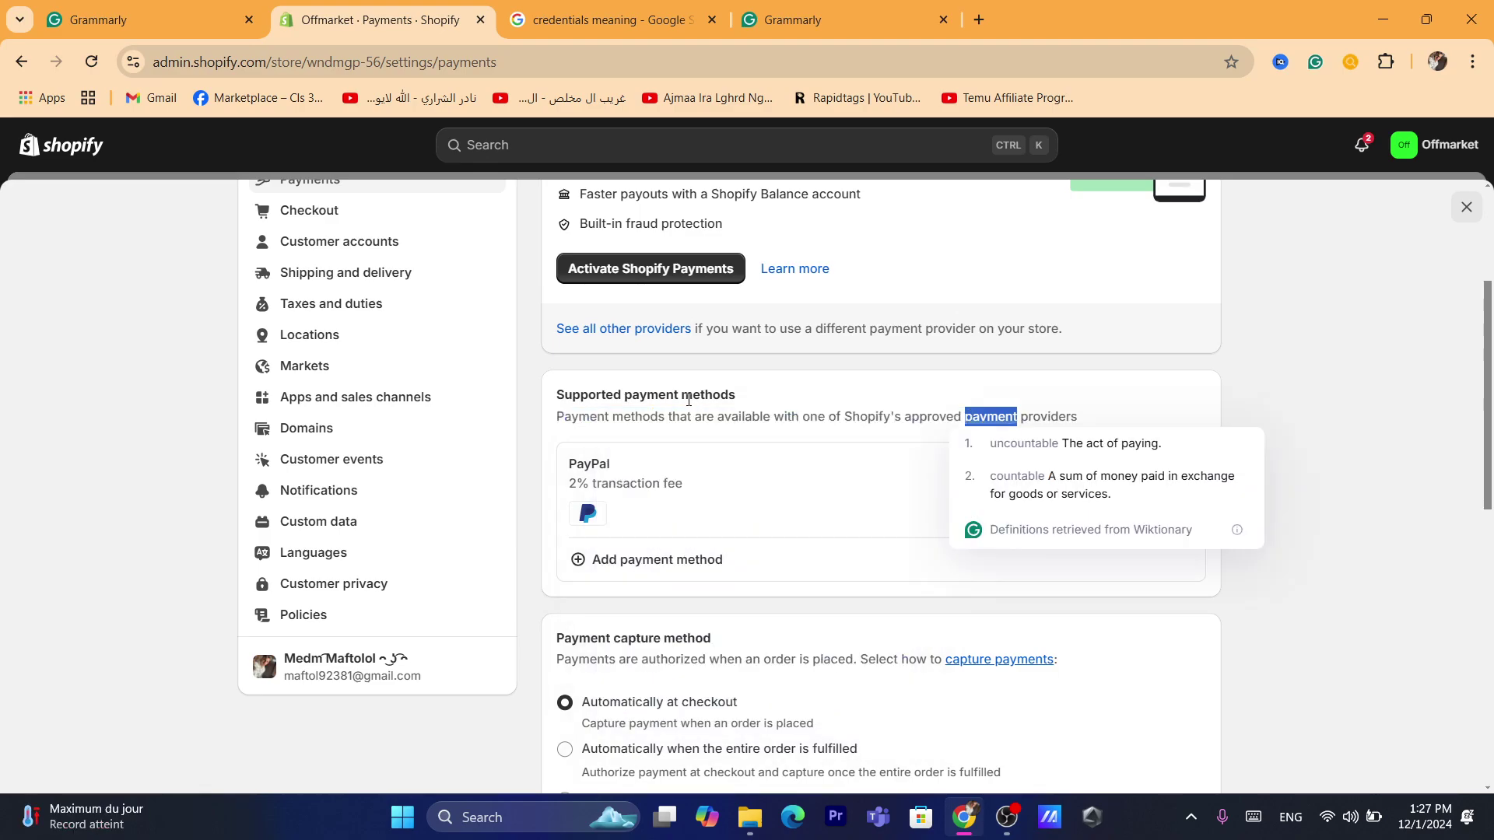
triple_click(688, 400)
triple_click(638, 417)
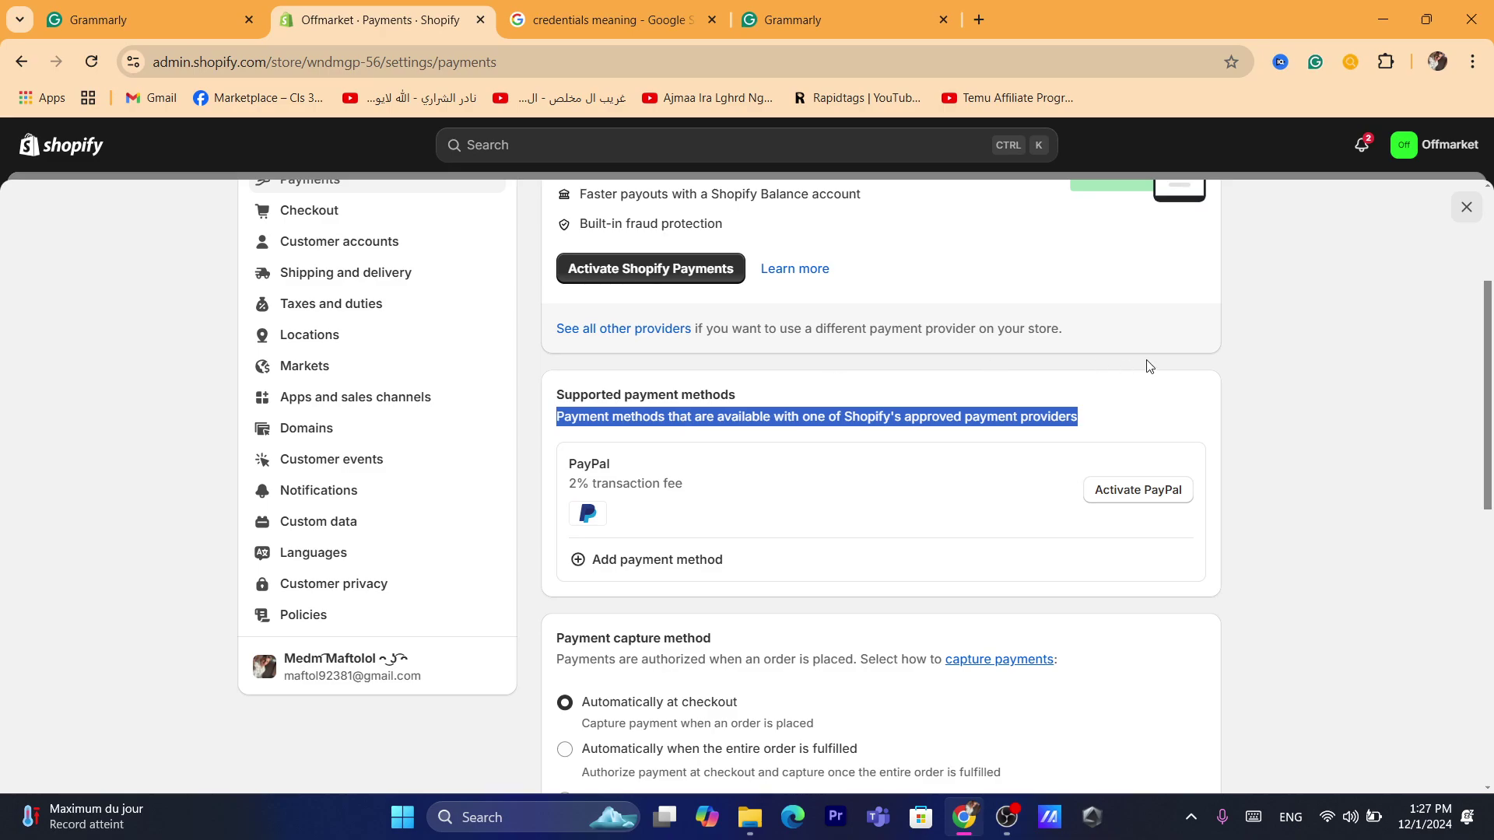
triple_click(706, 399)
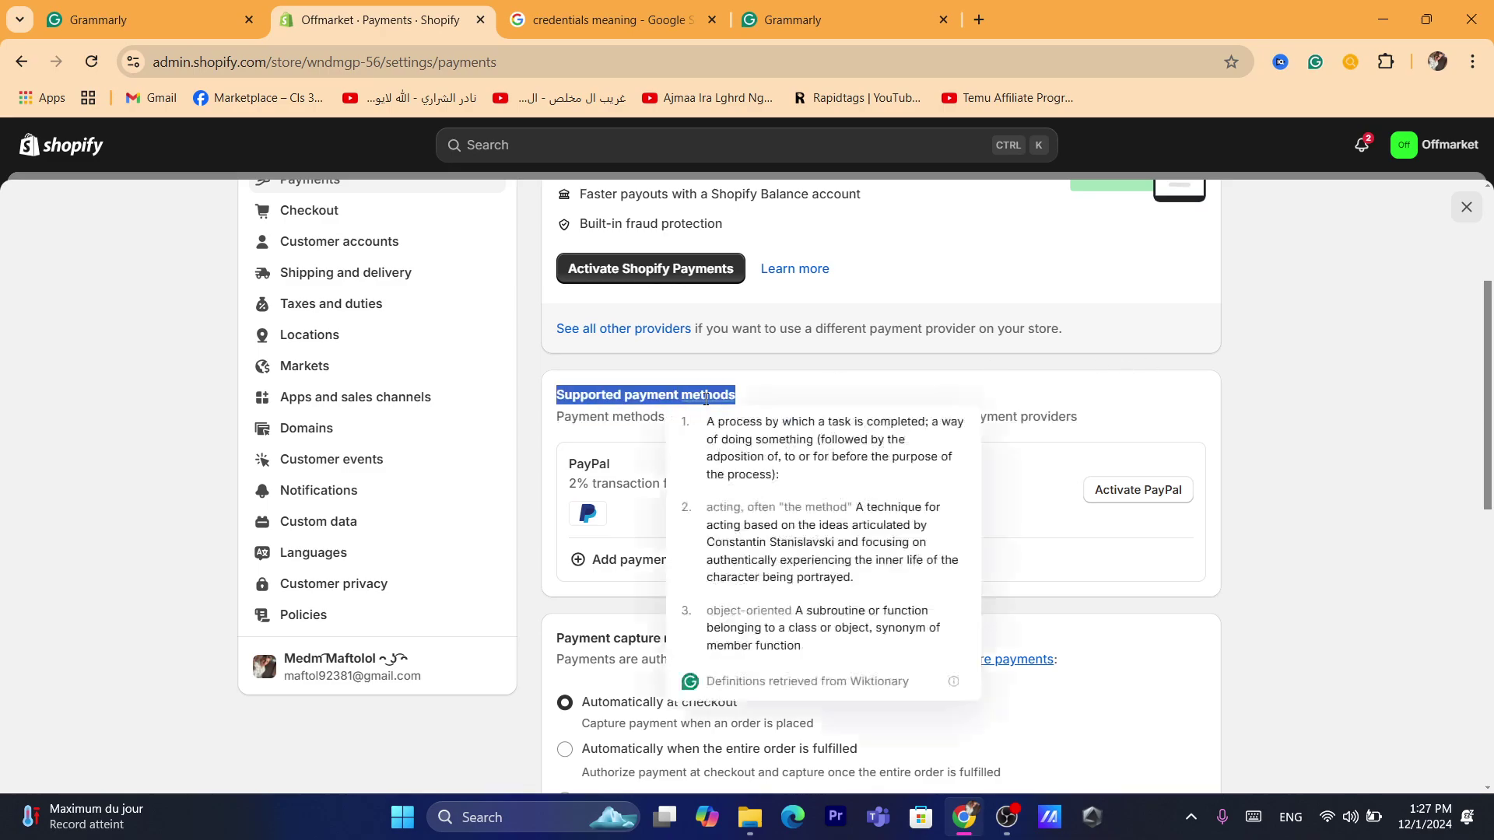
click(1453, 434)
scroll(1488, 434, up, 2)
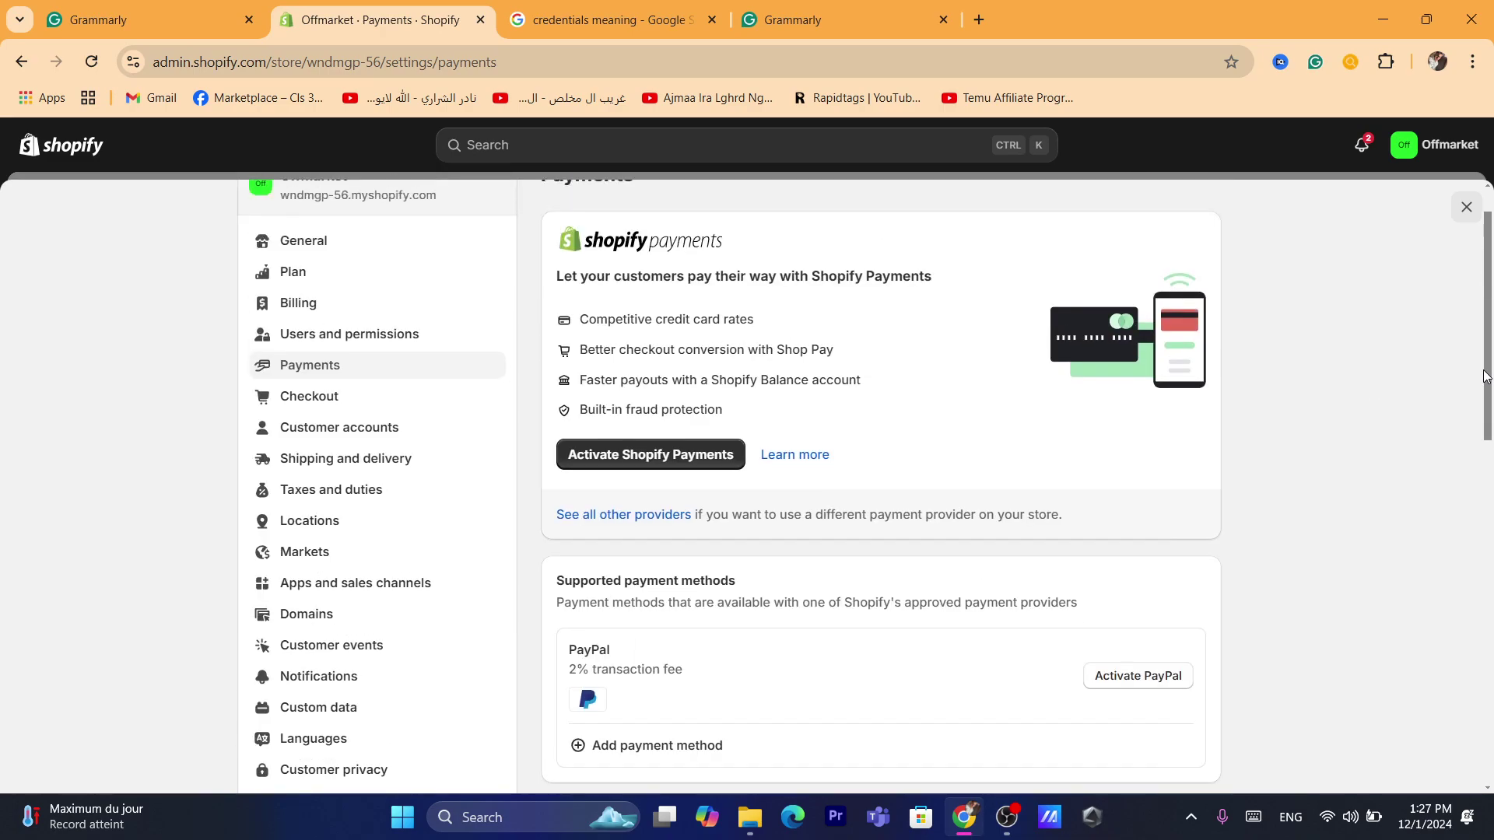
triple_click(630, 310)
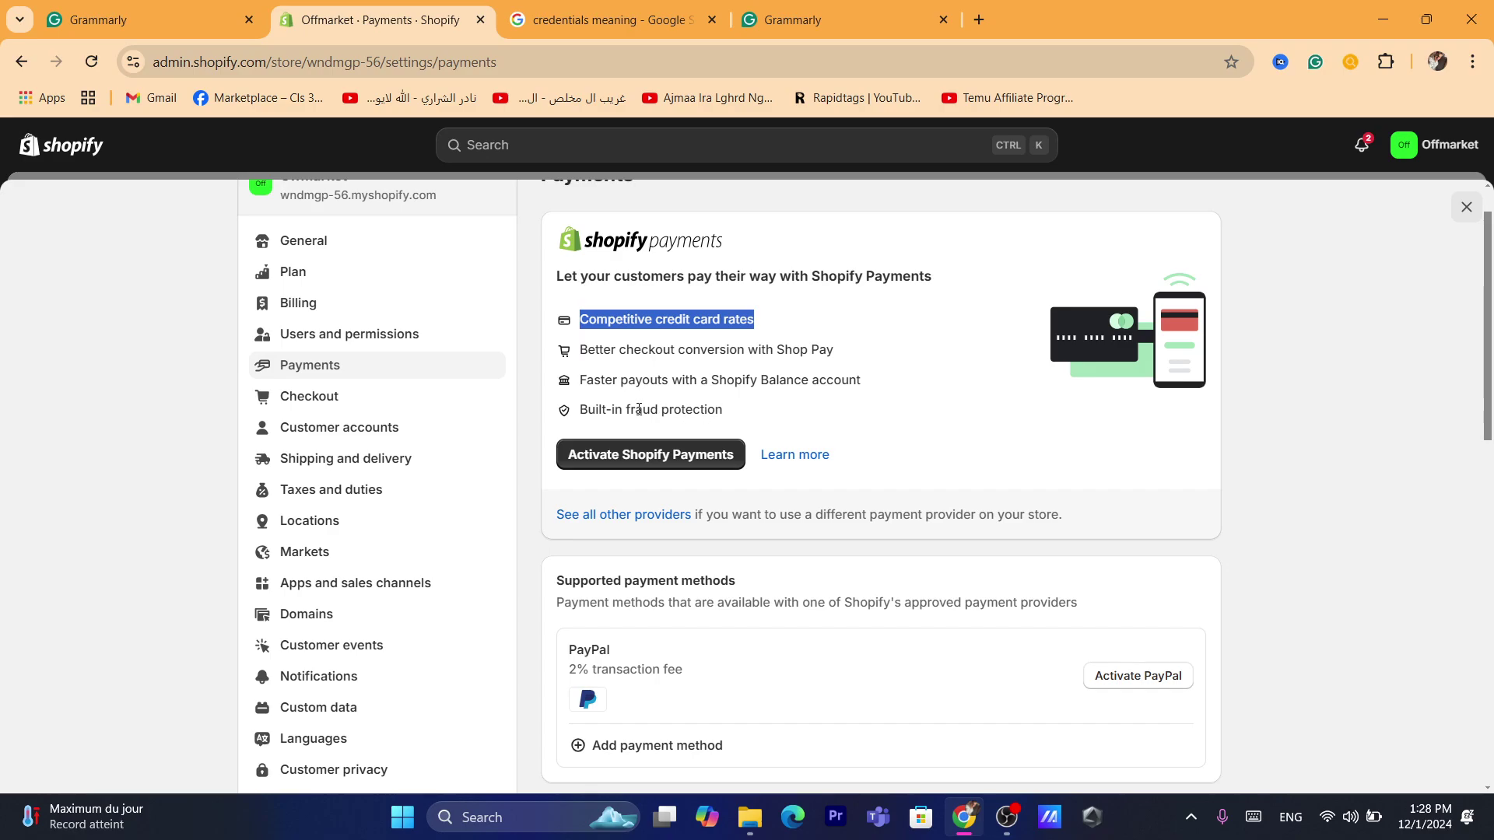
triple_click(751, 401)
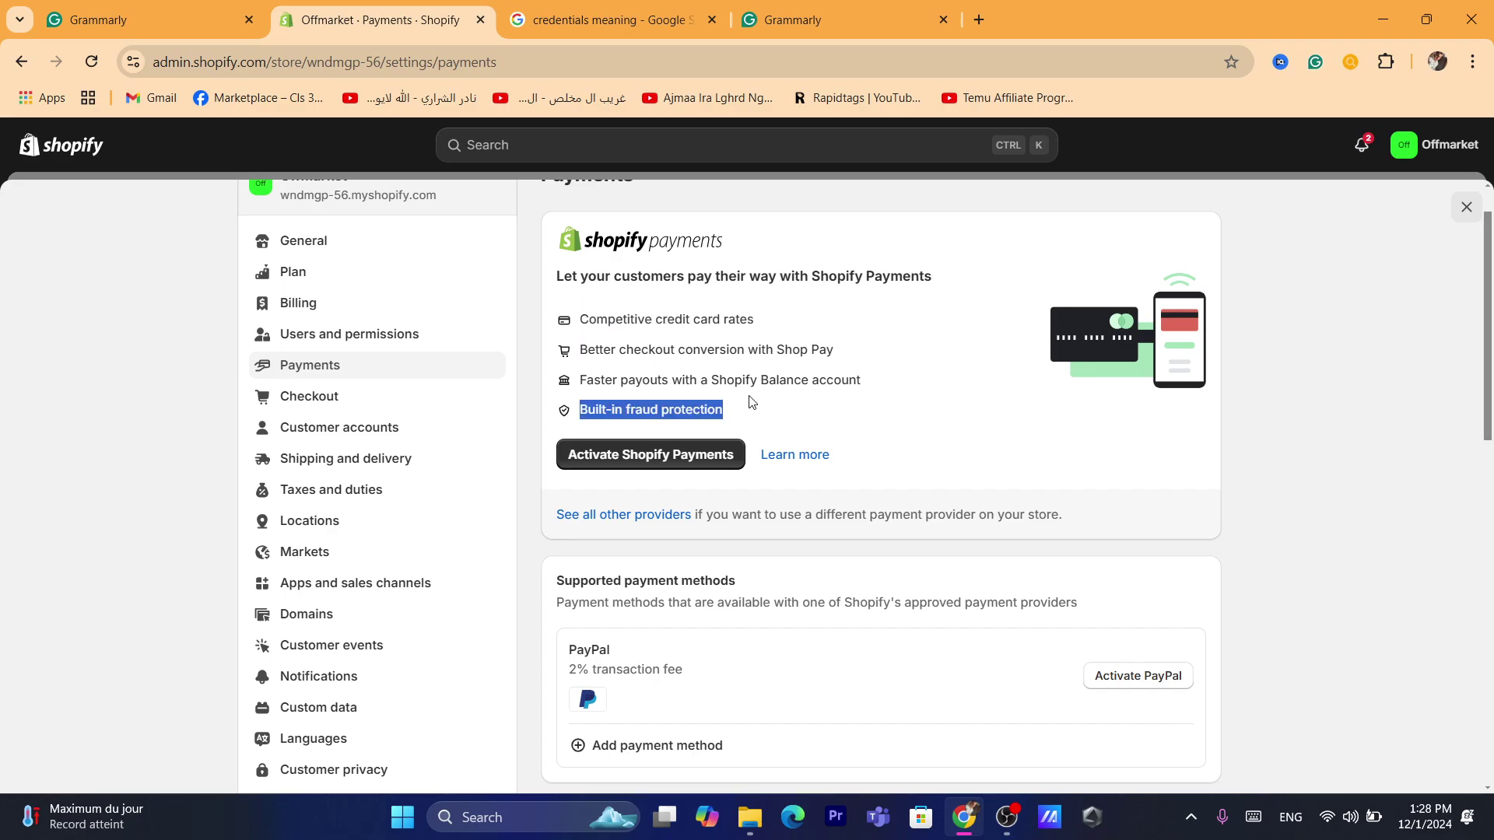
drag(1488, 350, 1468, 303)
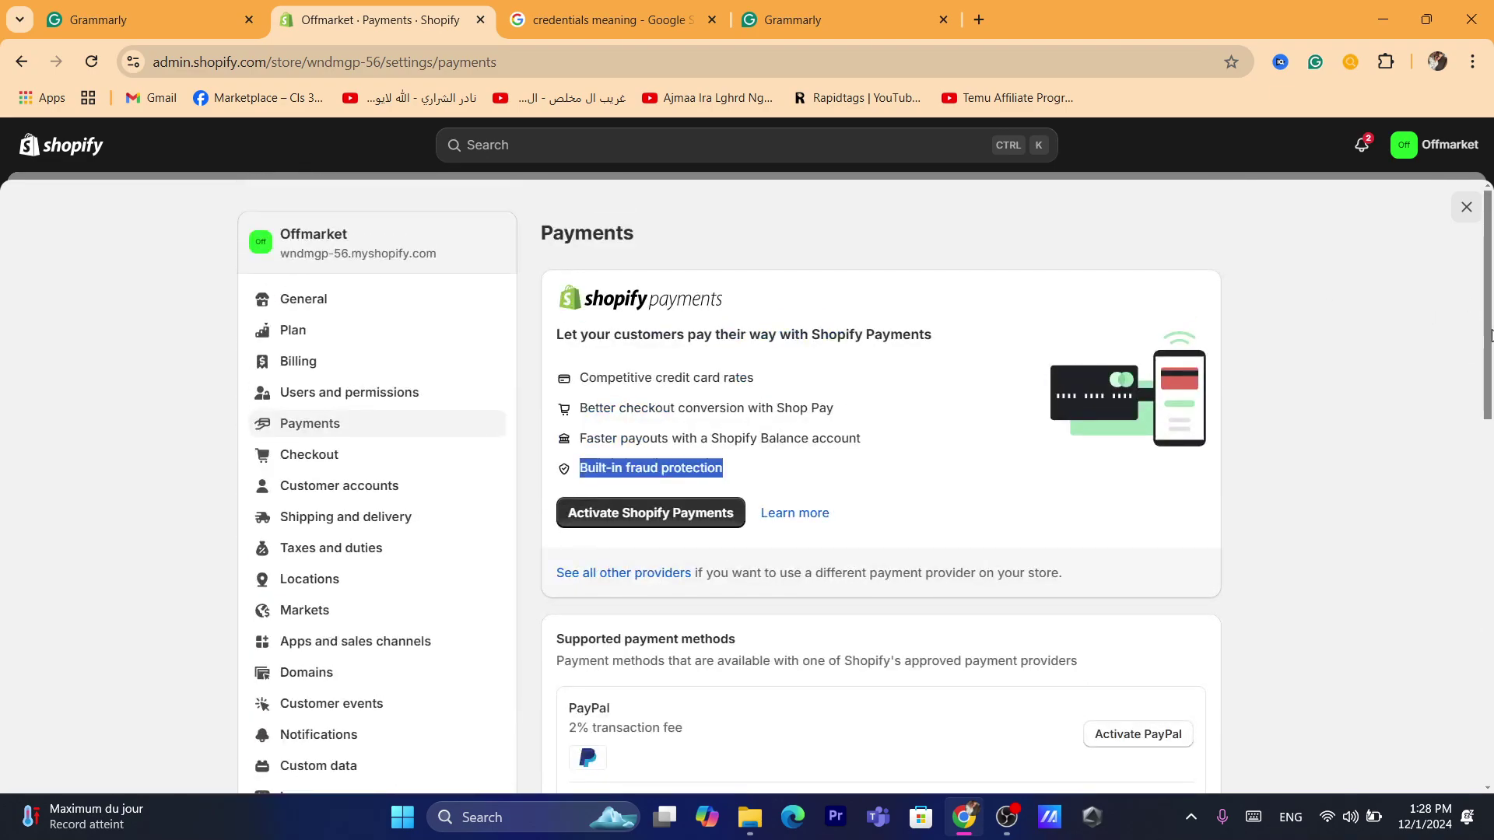
scroll(1488, 336, down, 5)
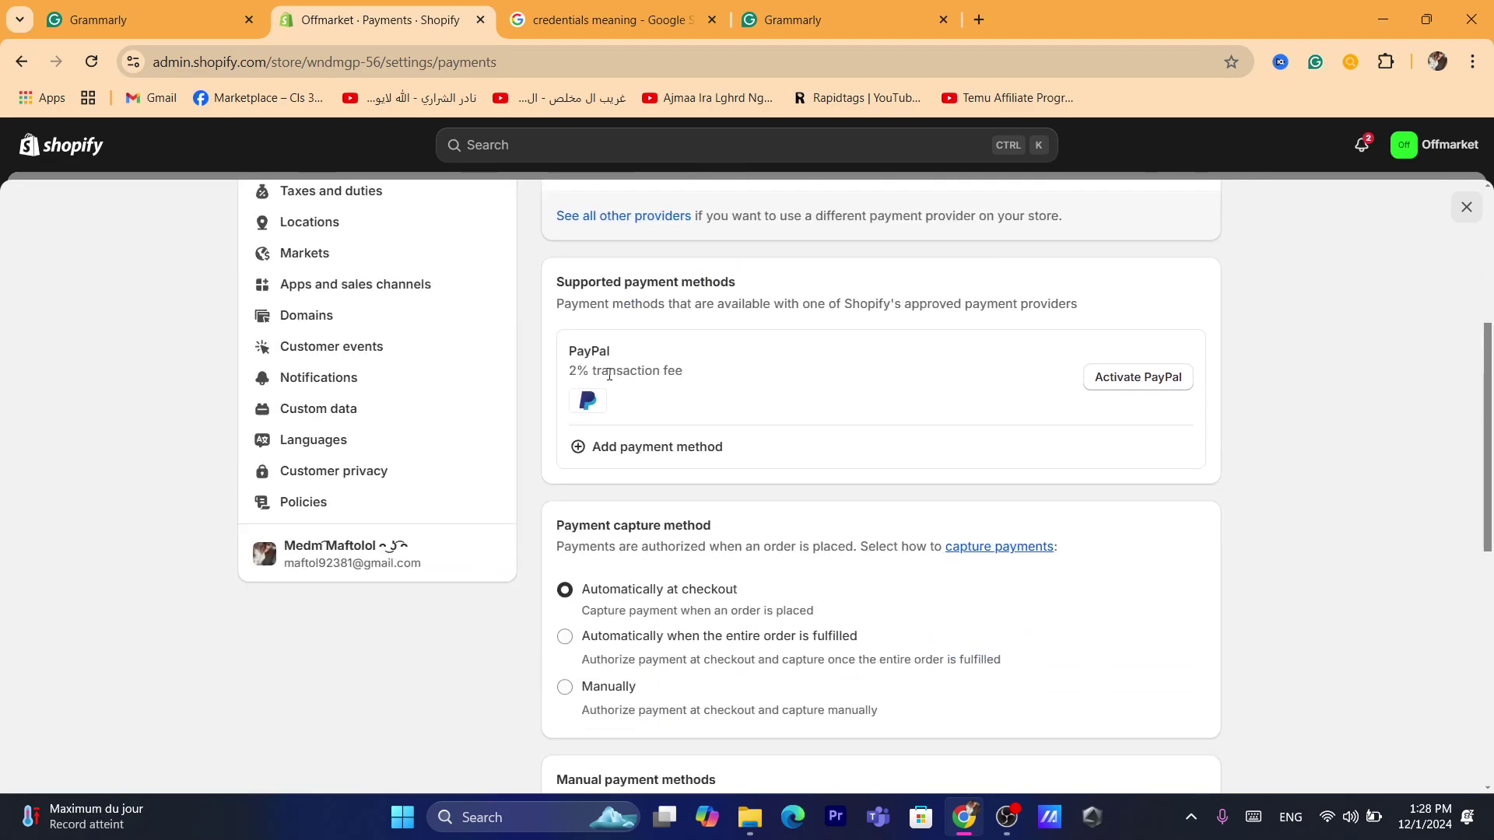
- Highlight the PayPal payment method name and its 2% transaction fee
triple_click(609, 374)
click(543, 343)
double_click(543, 343)
click(583, 352)
drag(564, 353, 739, 390)
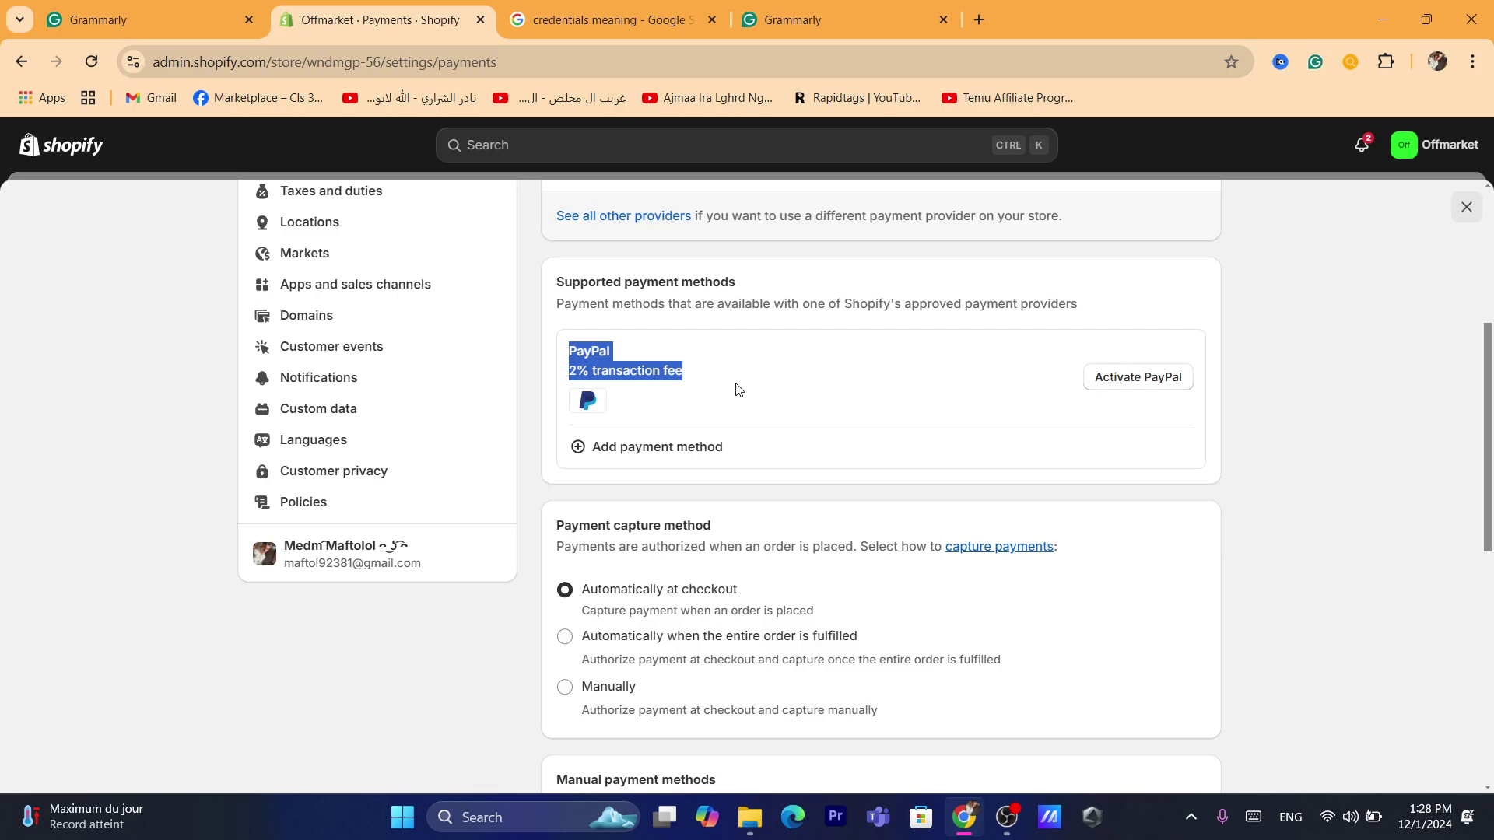
click(738, 390)
- Check the credentials search query, reselect the payment methods description, then switch to the Grammarly notes
click(728, 63)
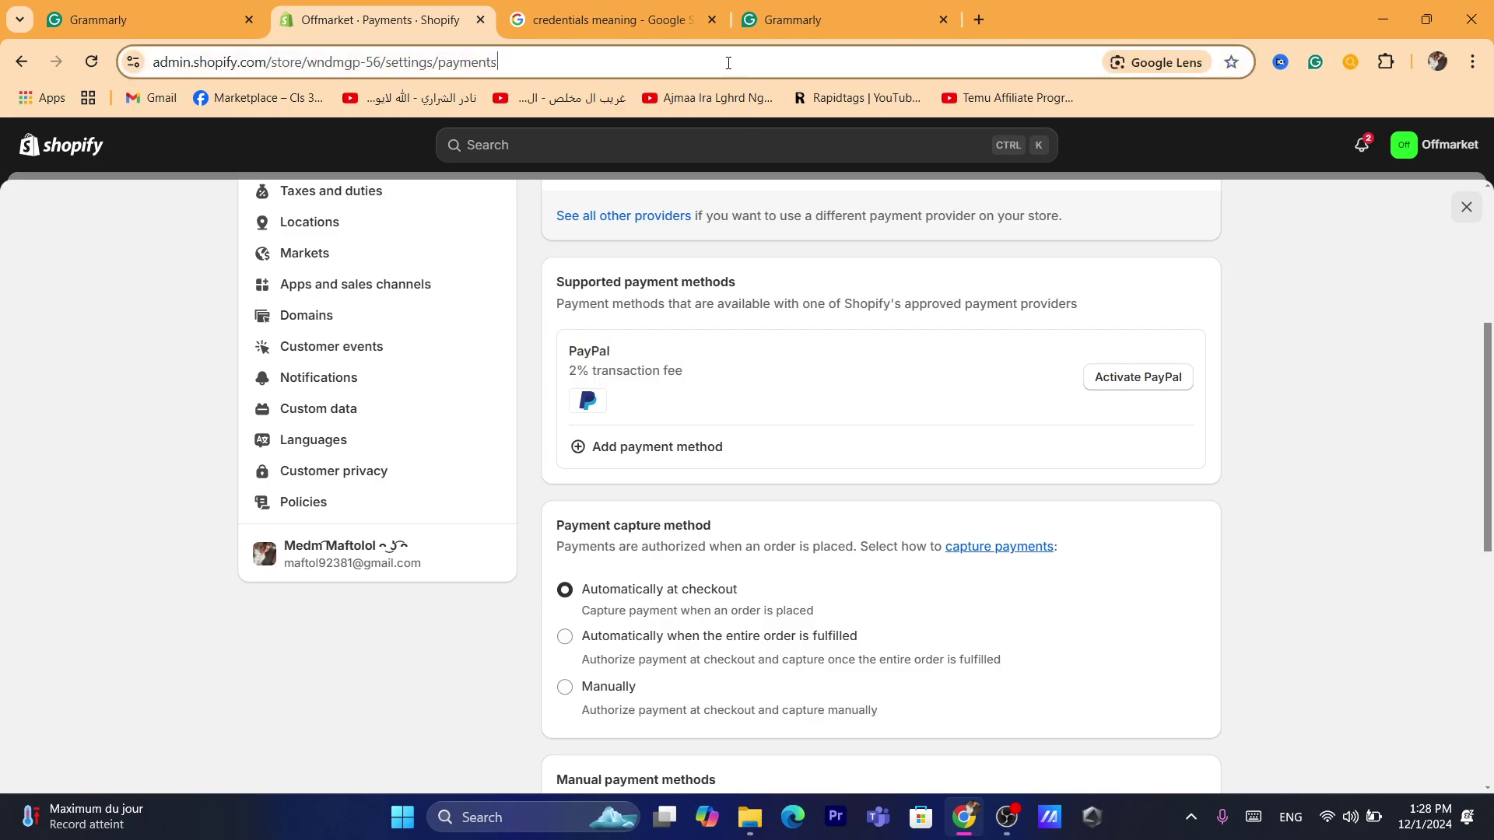
double_click(658, 304)
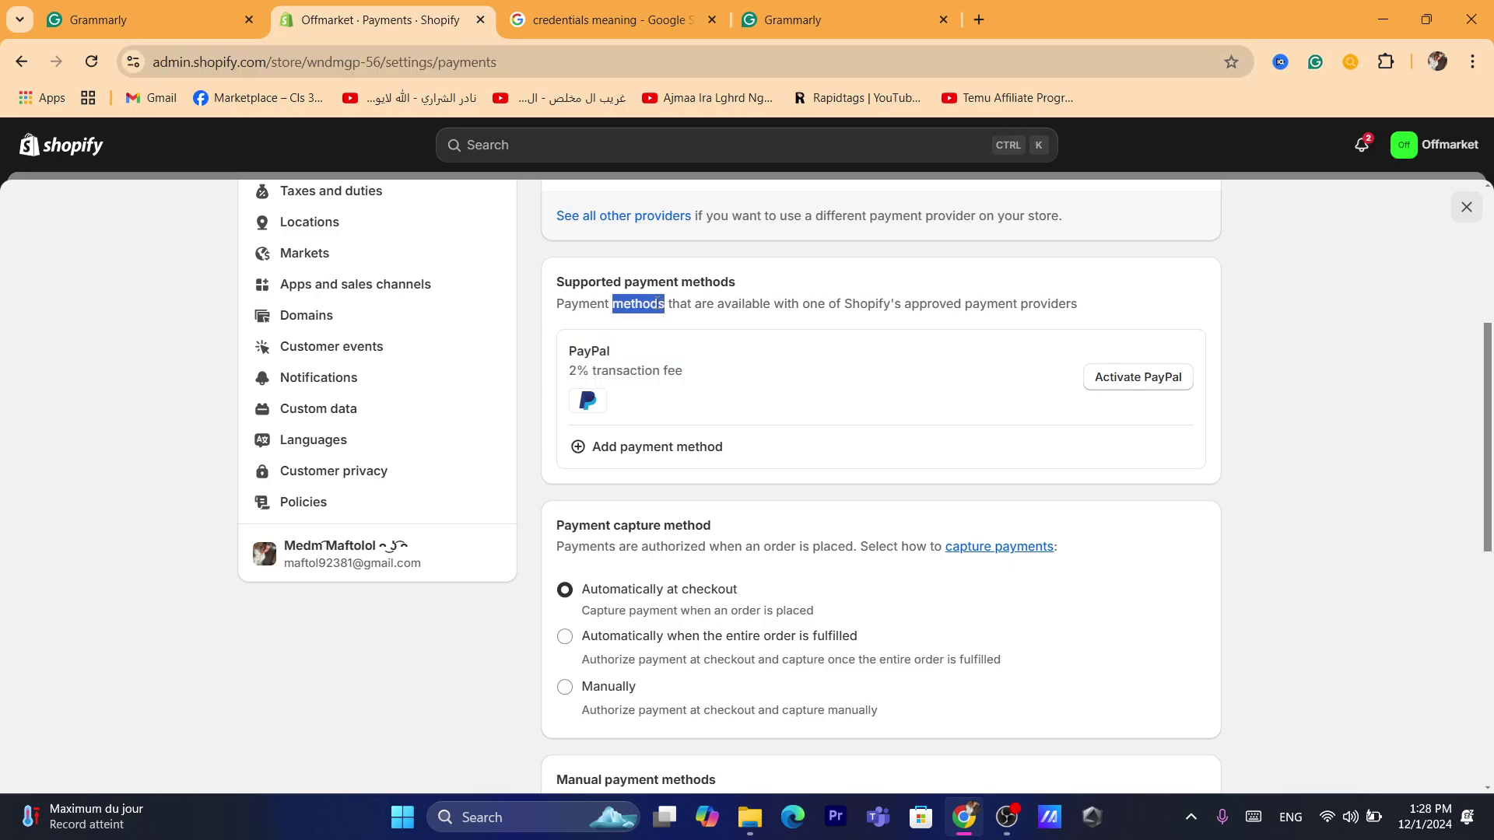
triple_click(655, 303)
click(591, 19)
double_click(591, 68)
triple_click(579, 64)
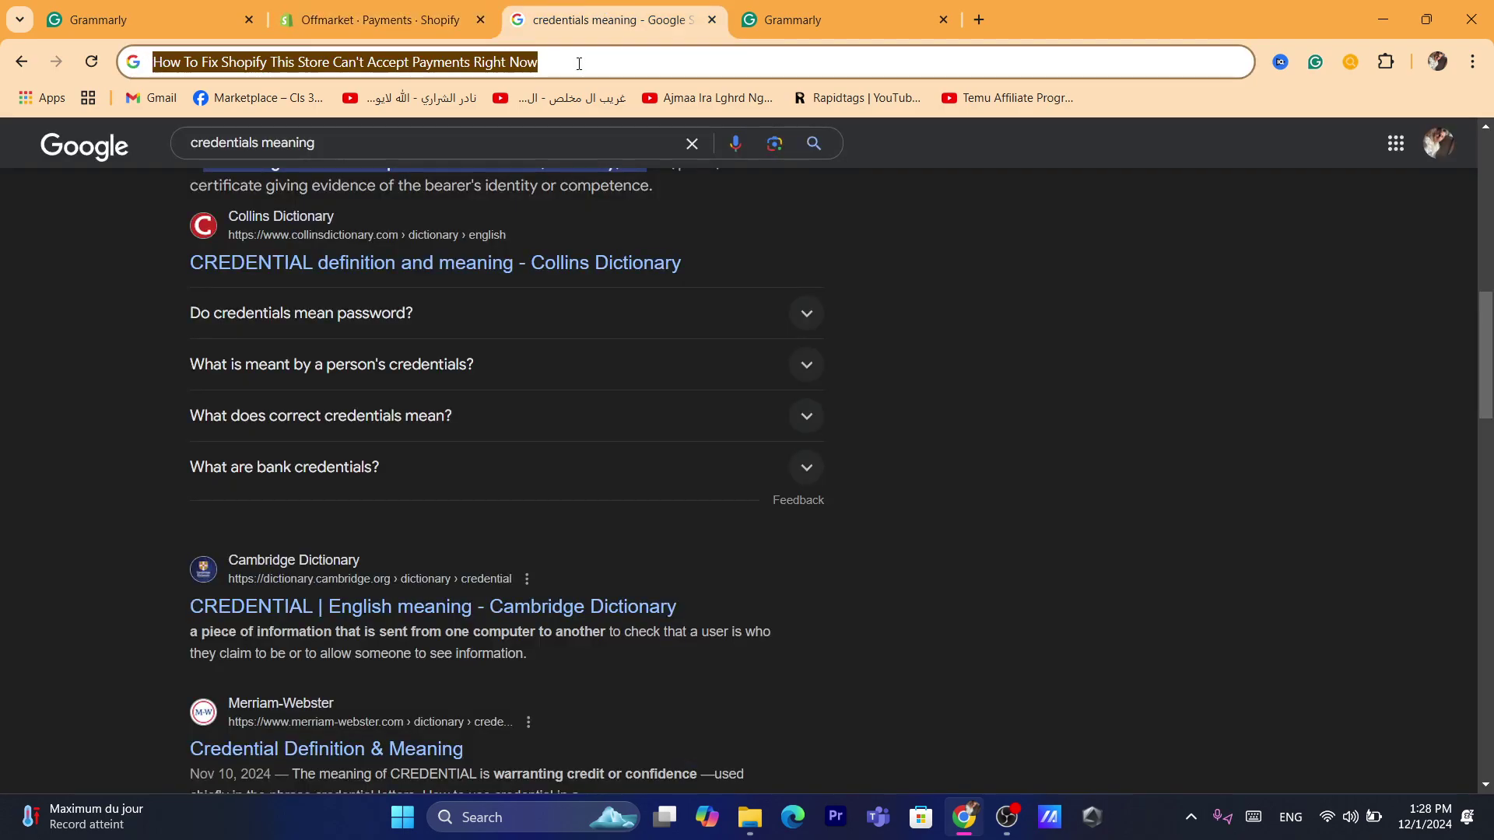
click(381, 20)
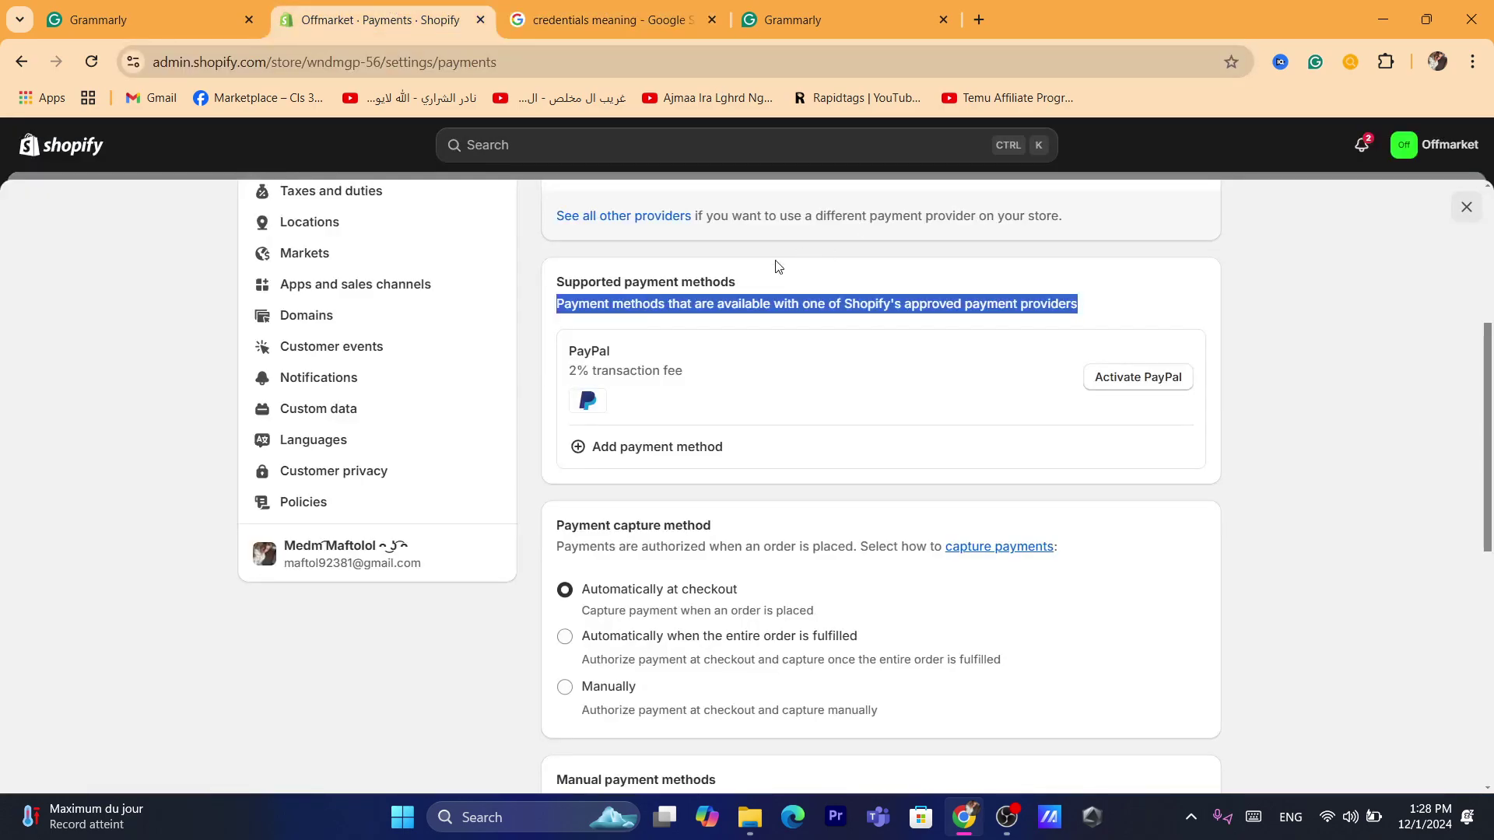
triple_click(743, 280)
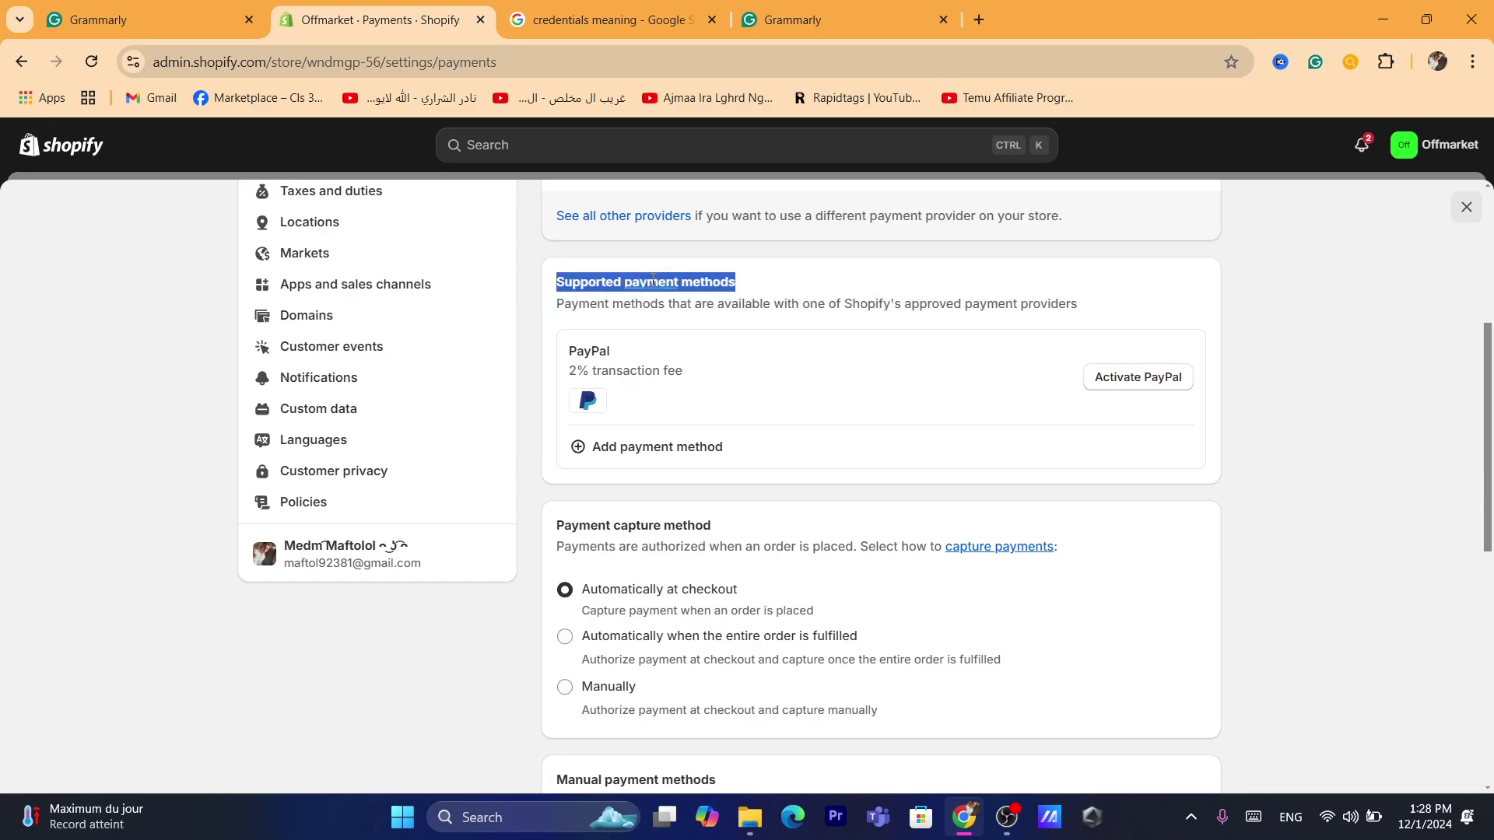
click(586, 319)
triple_click(576, 304)
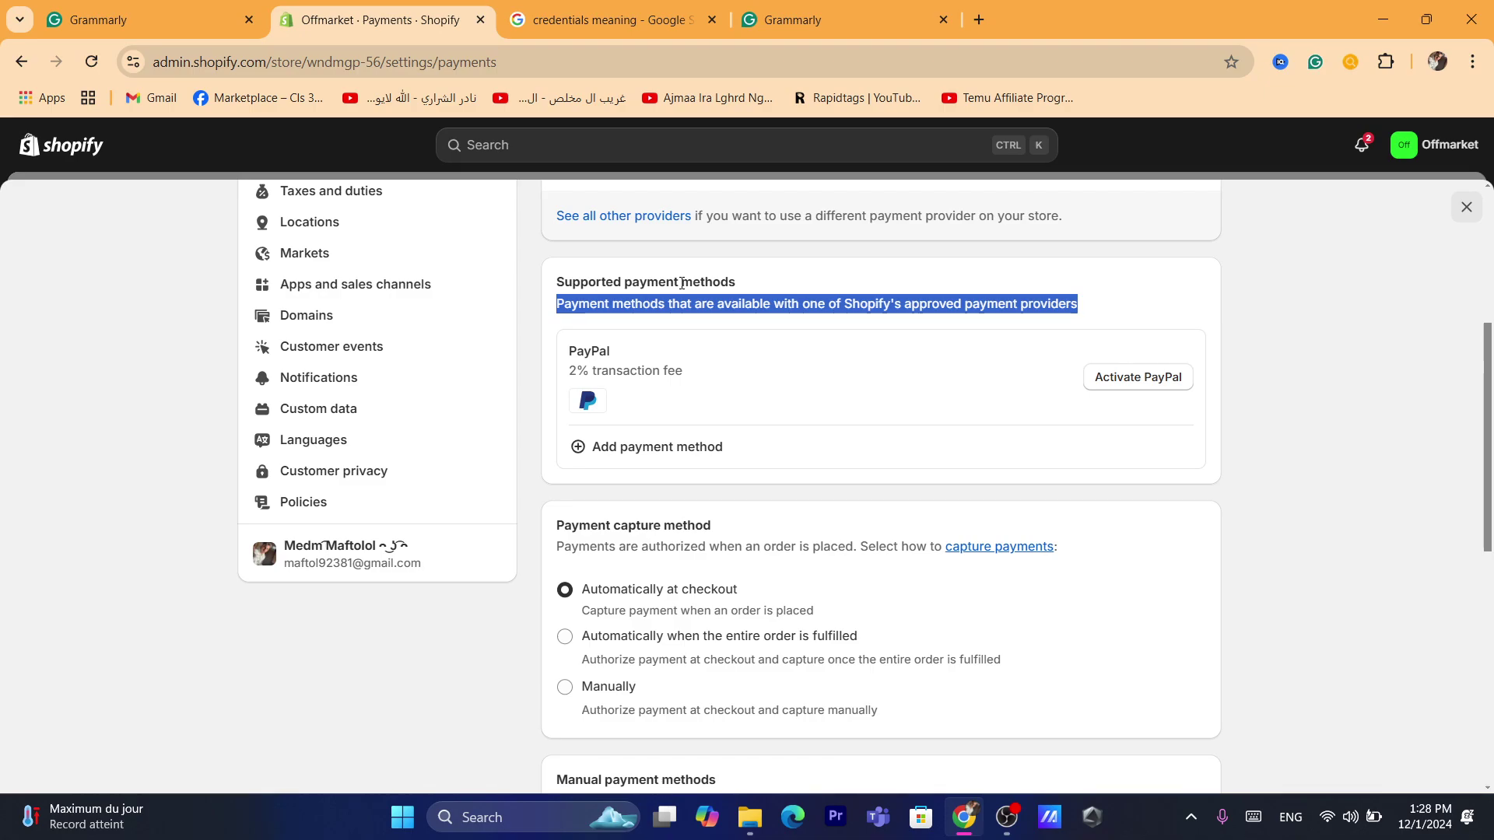
key(ctrl+4)
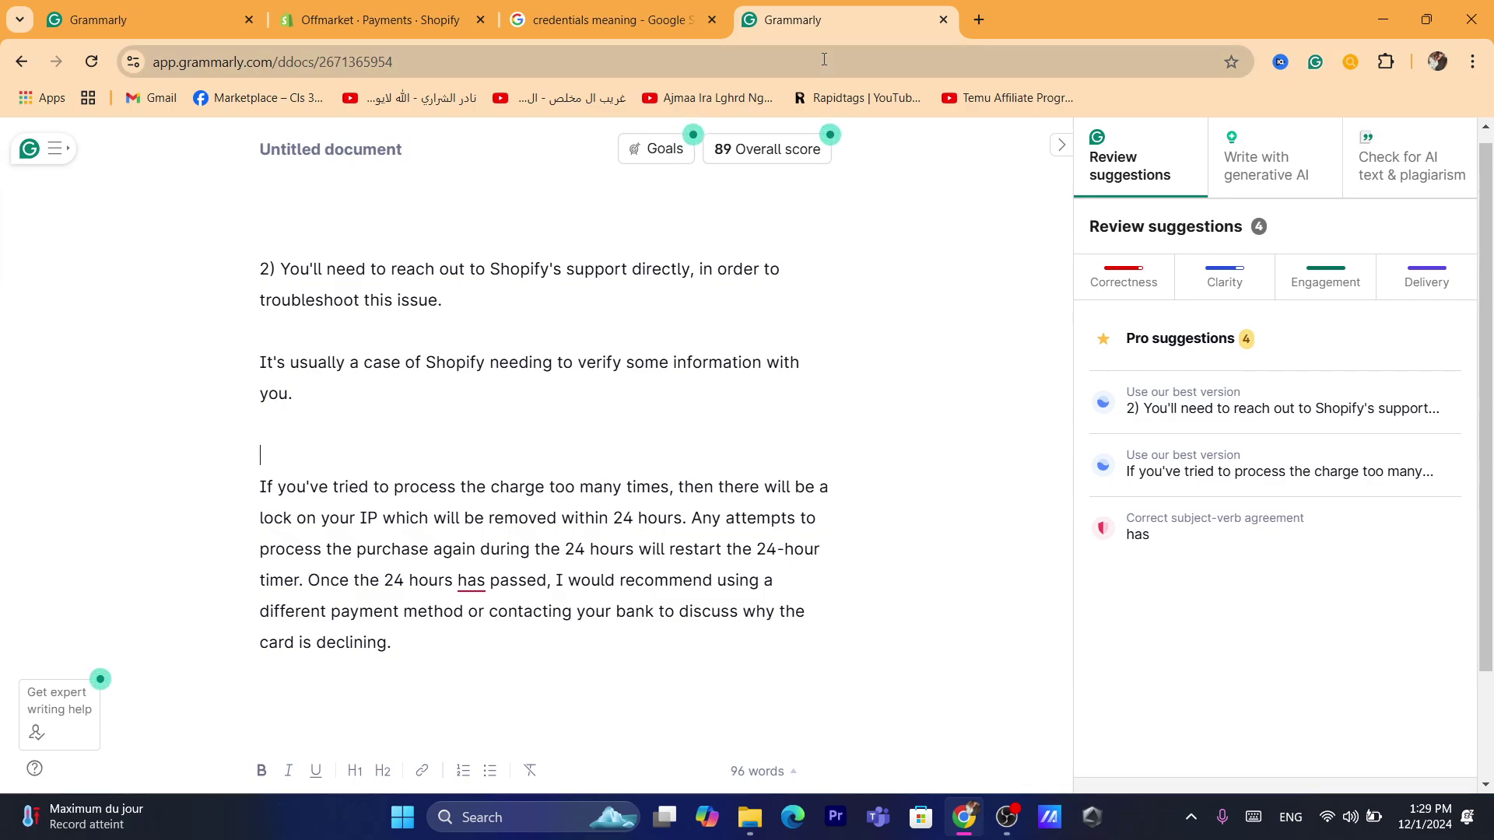
- In a new tab, search Google for 'contact shopify support' and open the Shopify support team page
click(978, 18)
drag(978, 18, 704, 19)
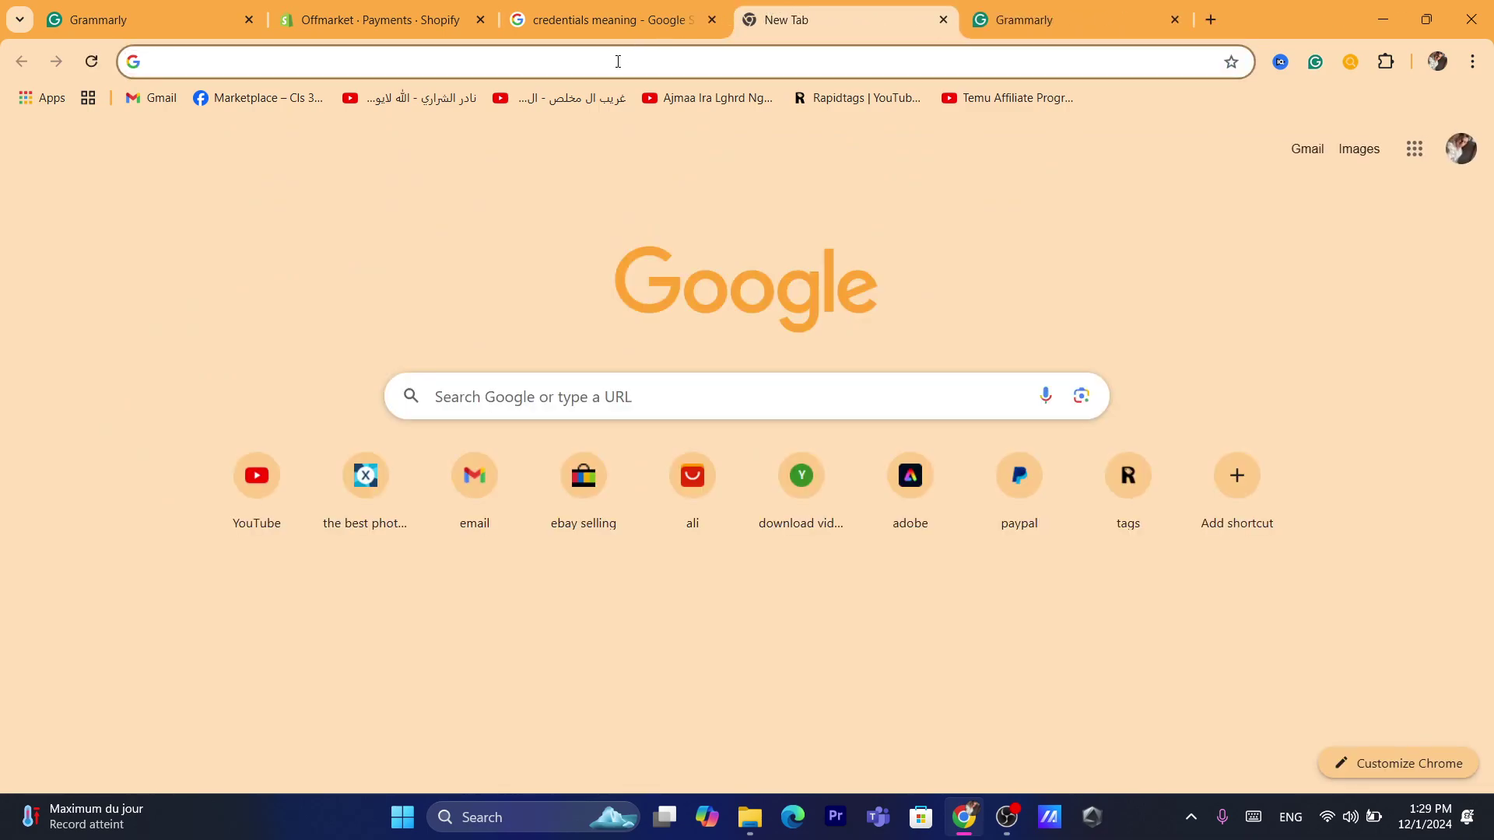
click(618, 62)
text(contact shopify support)
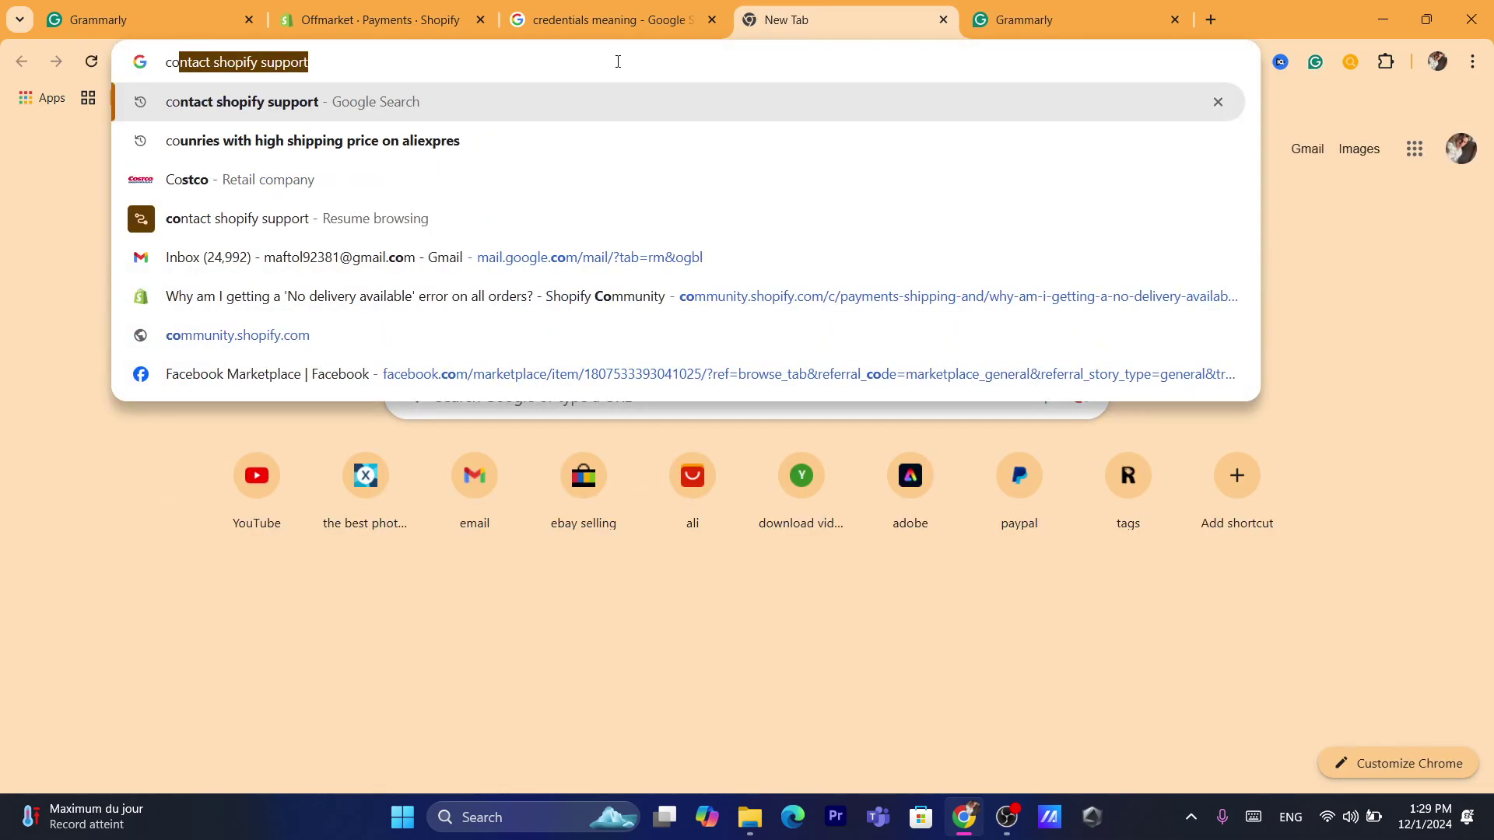
click(537, 101)
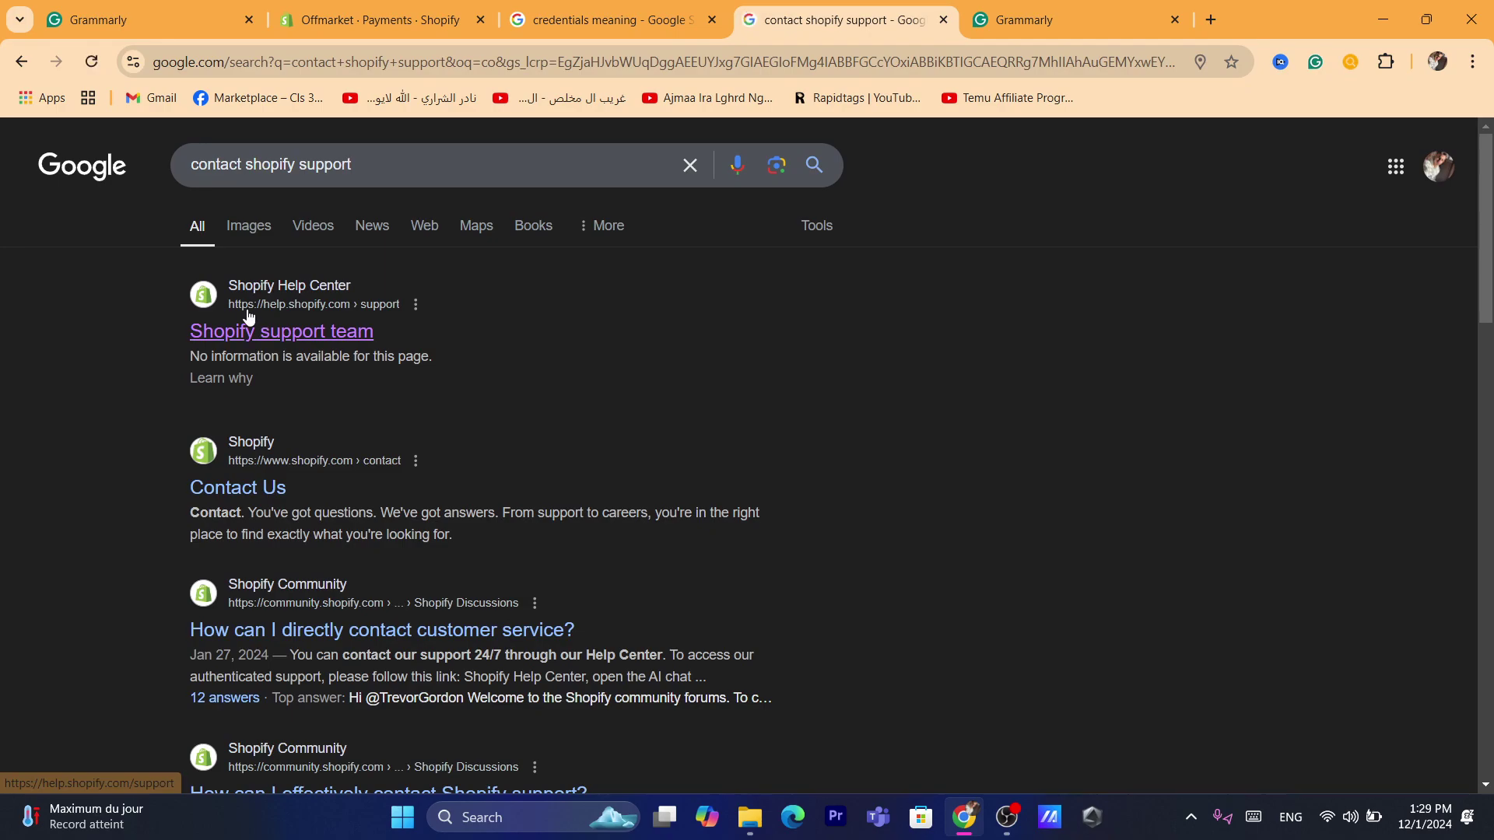
click(253, 334)
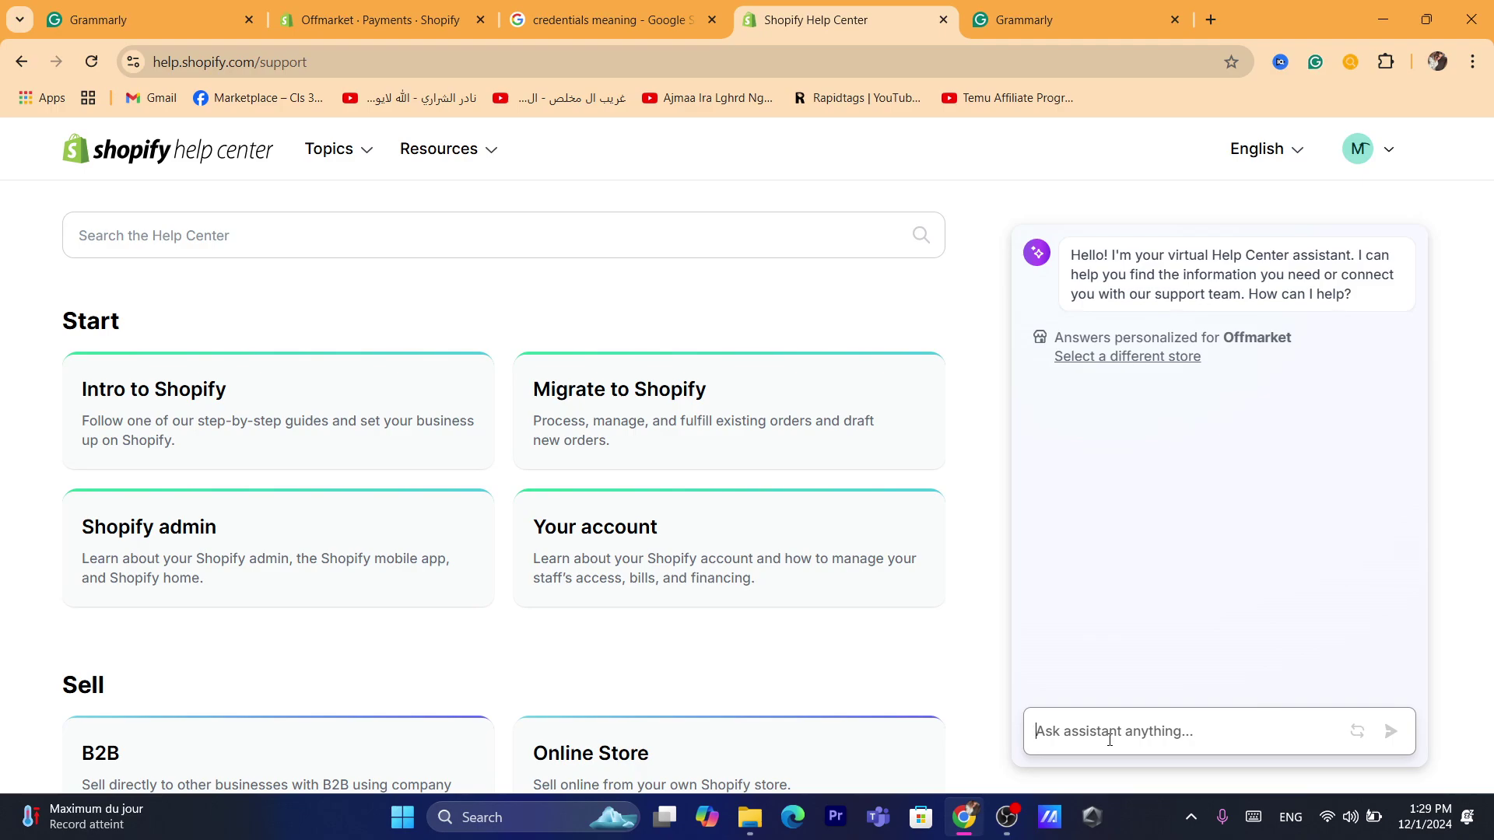
- Send 'connect me to someone' to the Help Center assistant and review its reply
text(connect me to someone)
key(Return)
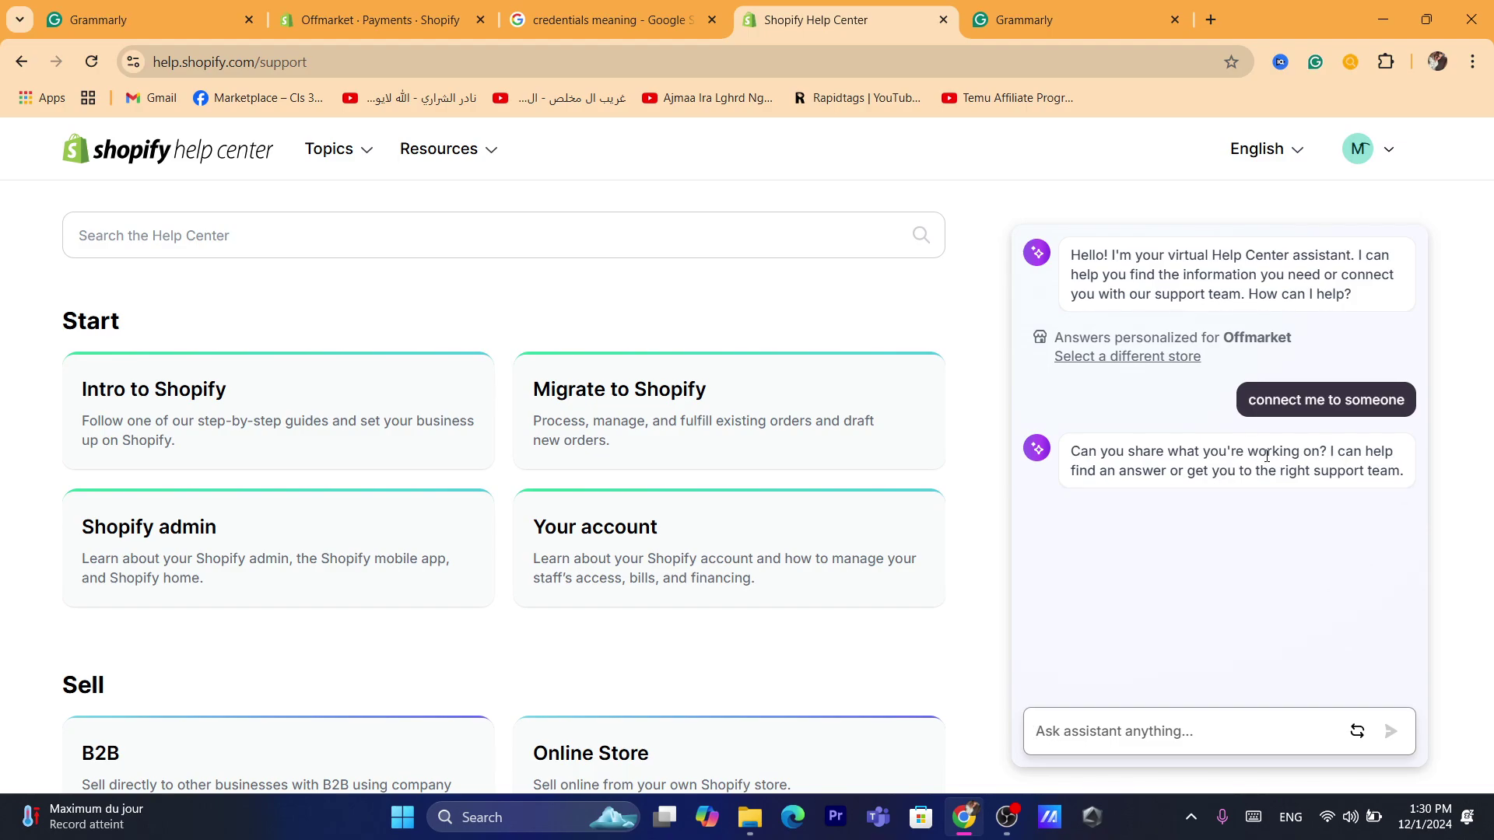
click(1104, 740)
drag(1071, 449, 1367, 491)
click(1084, 657)
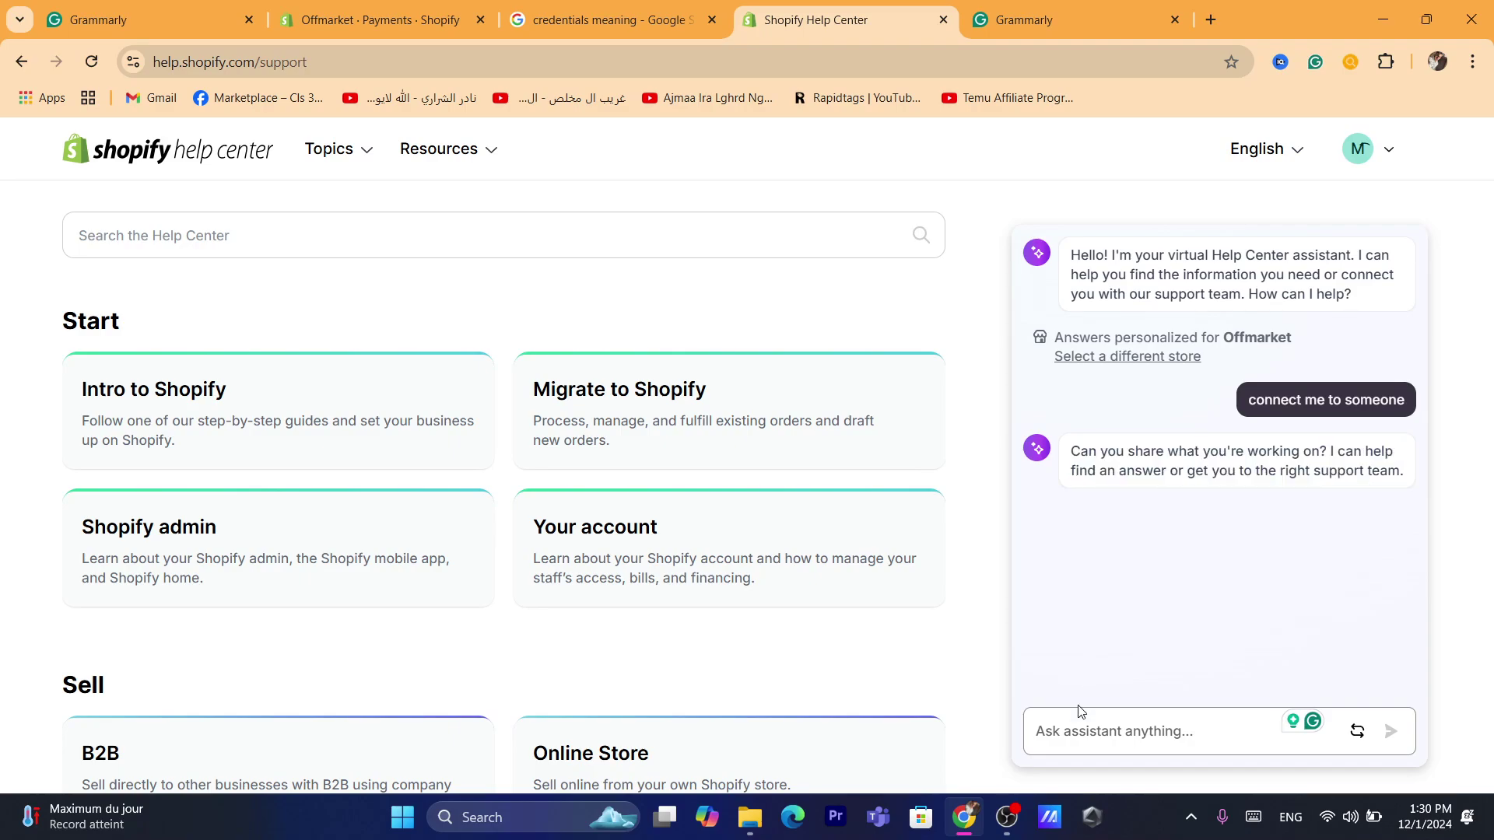
- Switch back to the Grammarly notes and place the cursor after 'card is declining.'
click(439, 6)
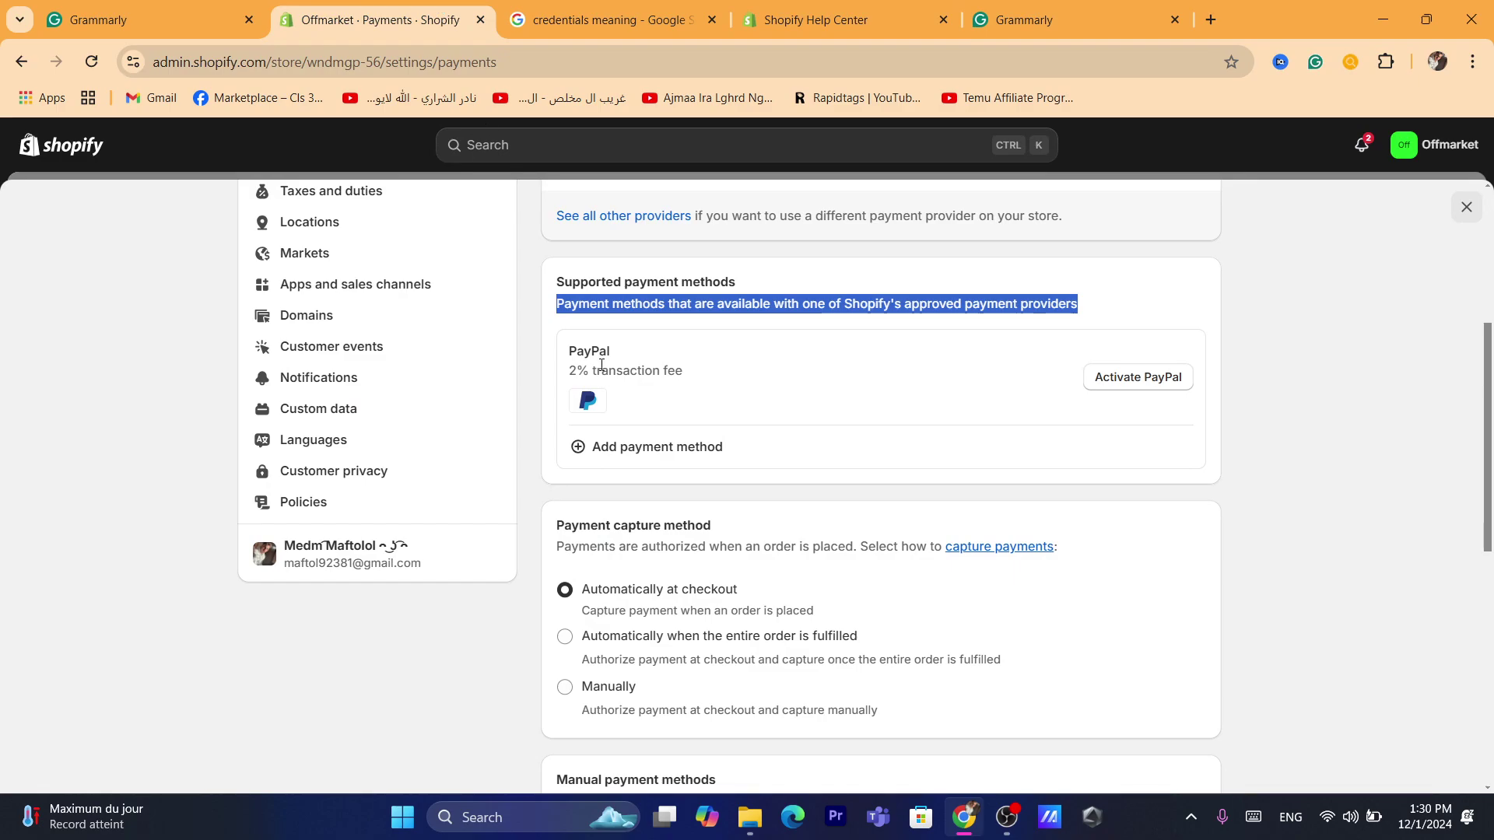
click(983, 8)
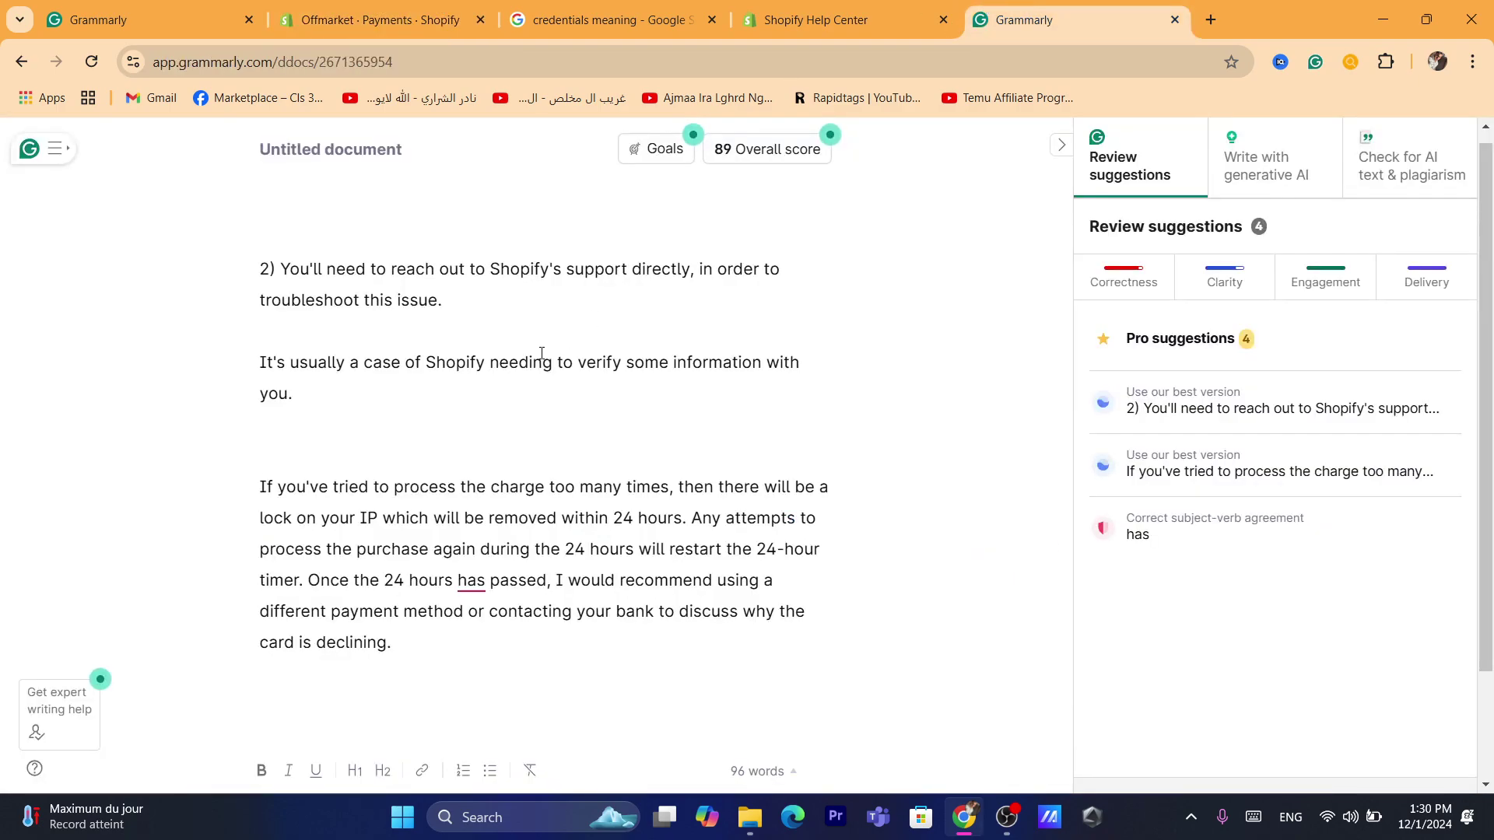
key(ctrl+l)
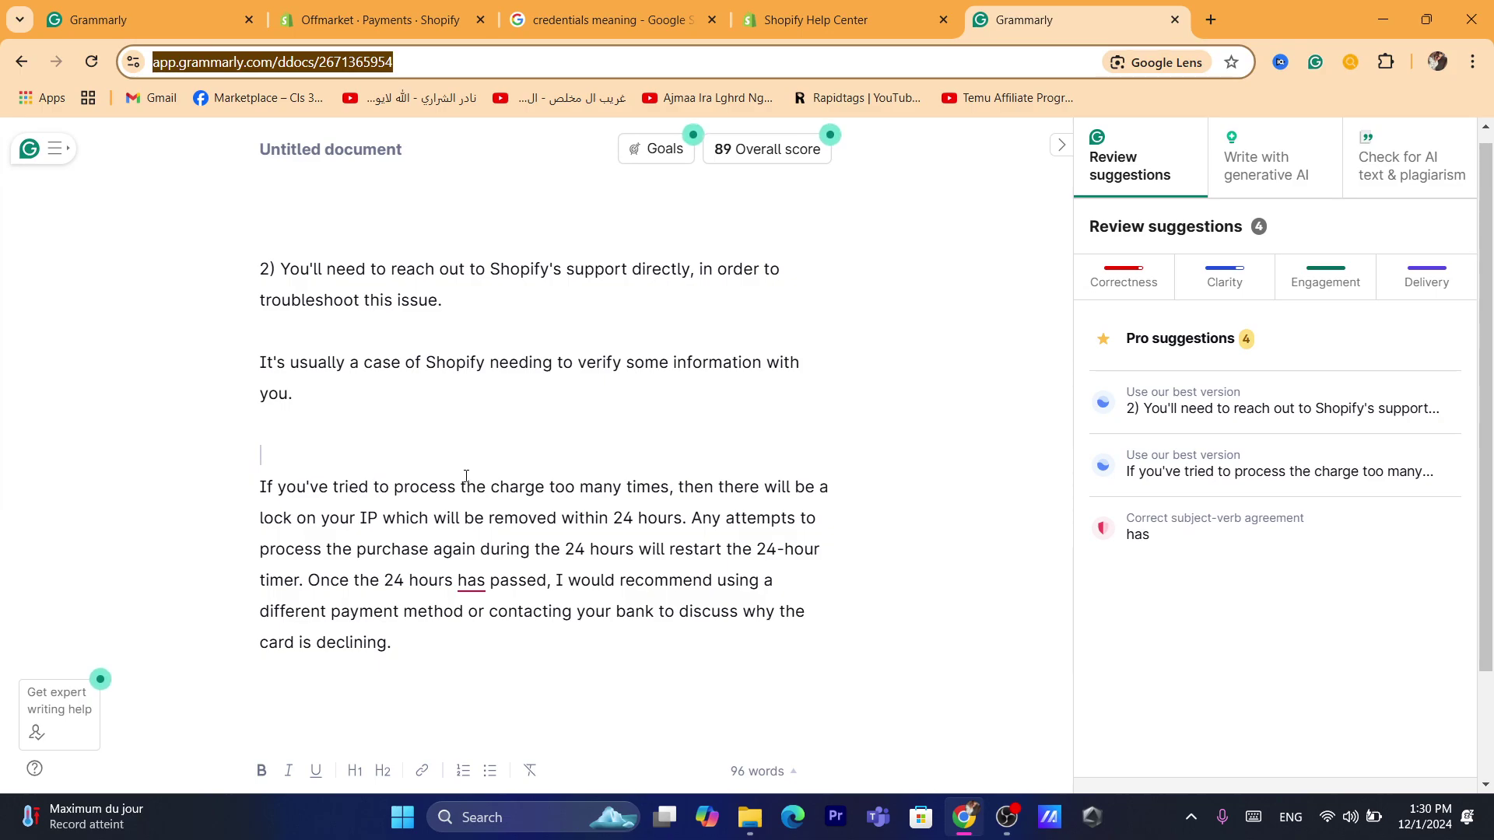
click(400, 437)
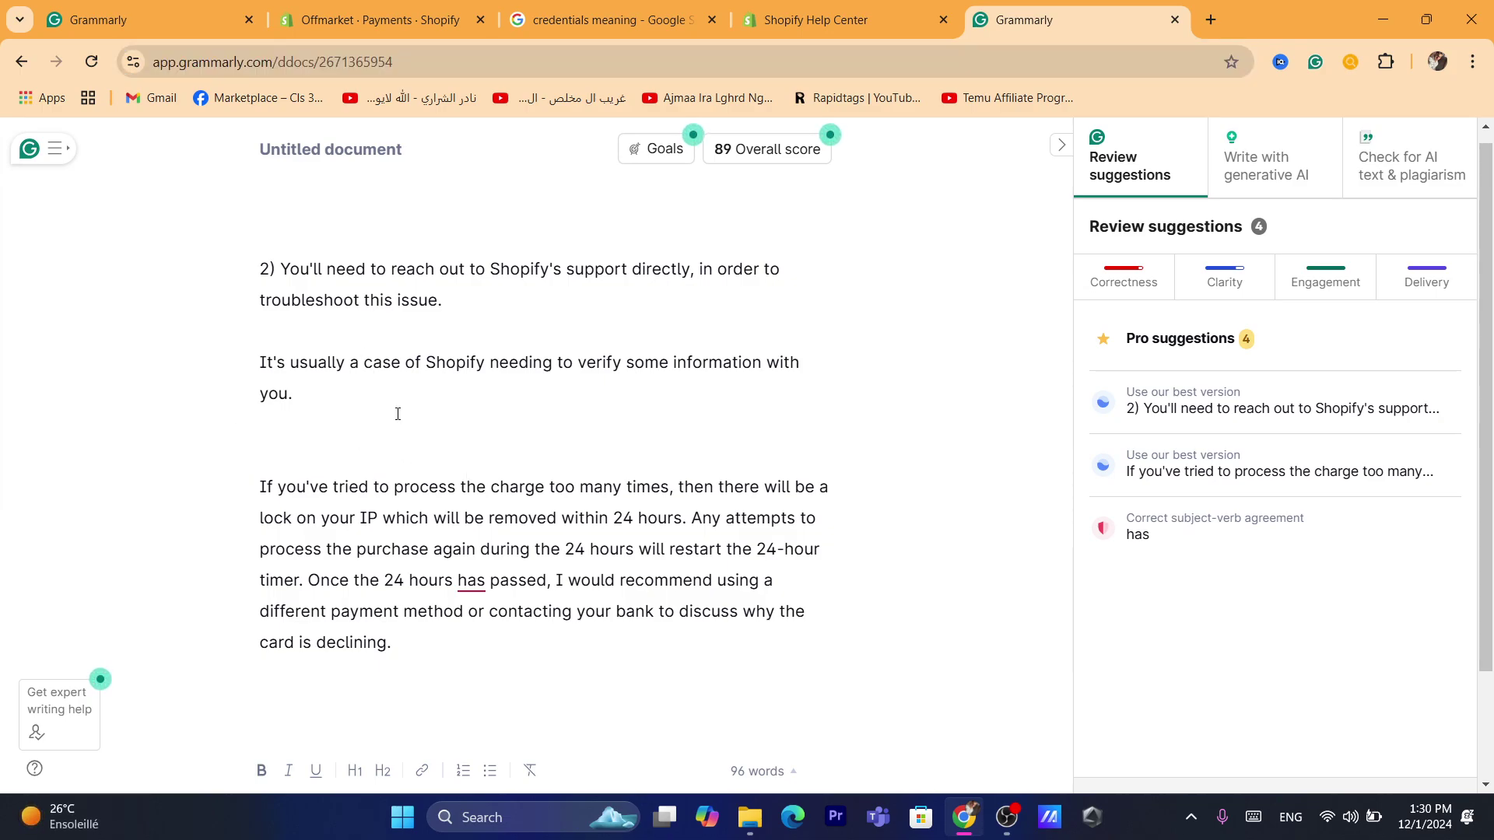
click(439, 62)
text(d)
click(444, 629)
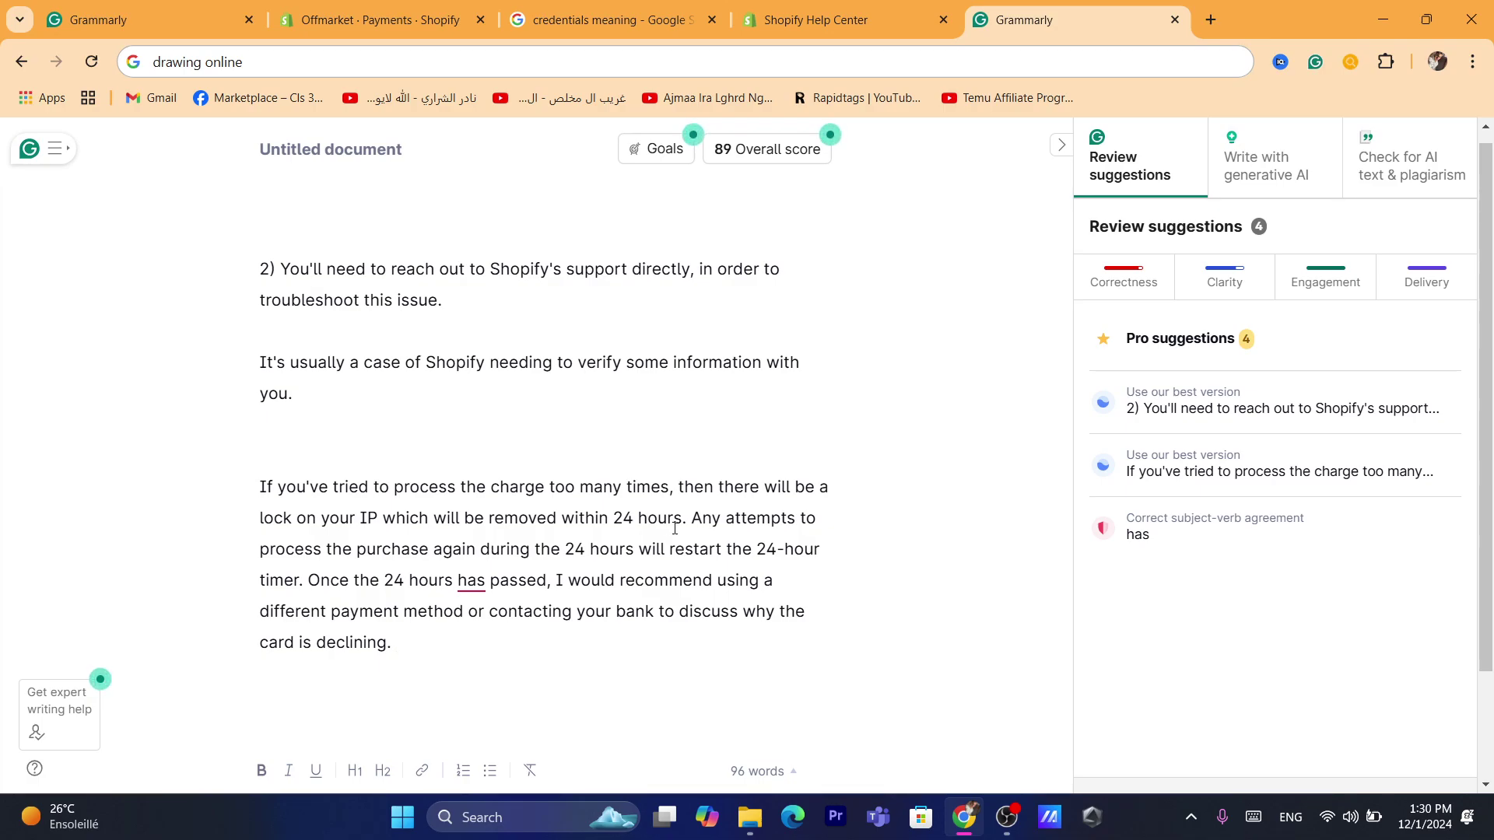
click(698, 704)
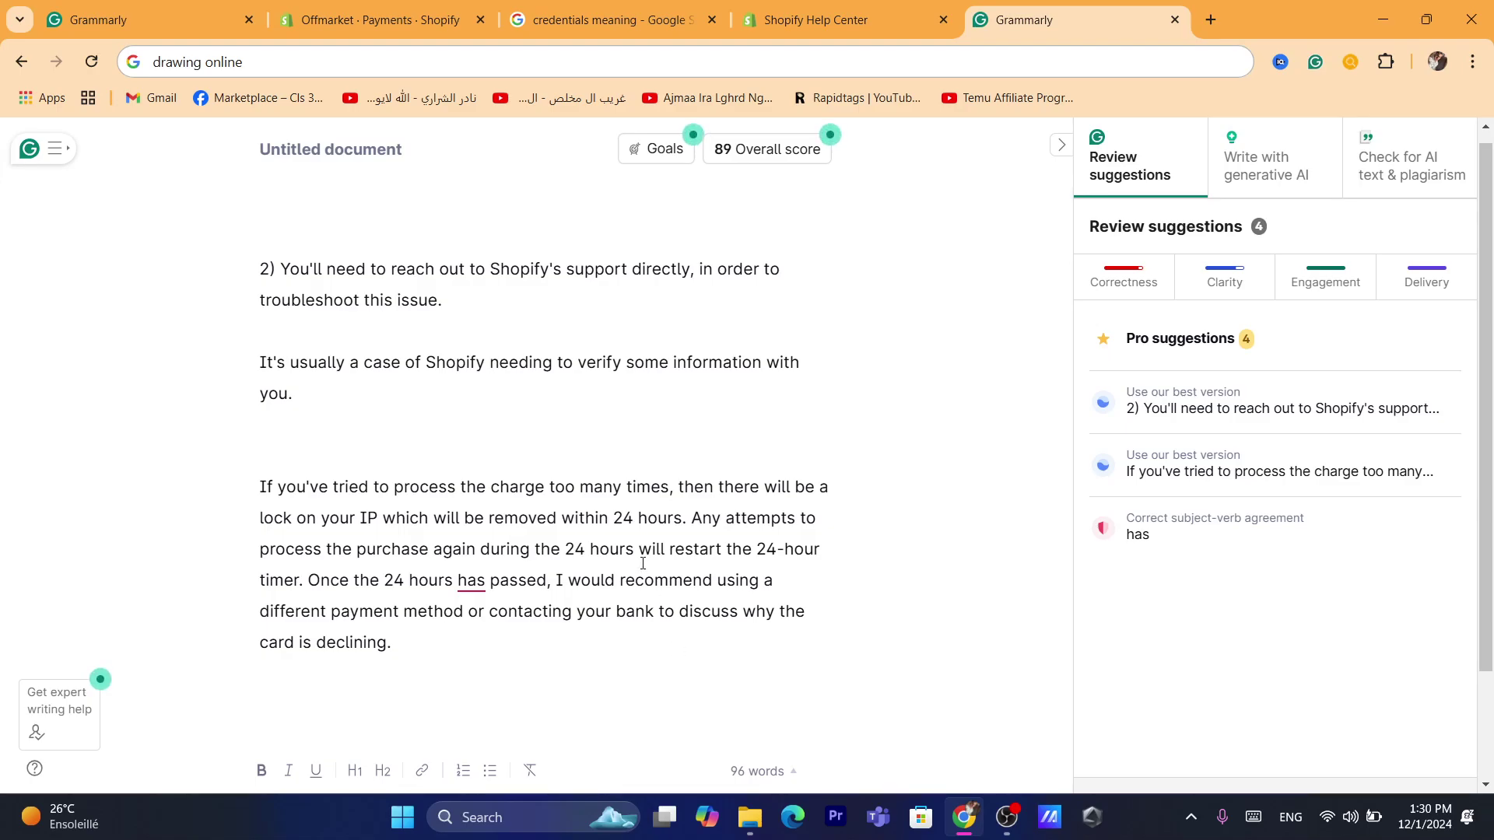